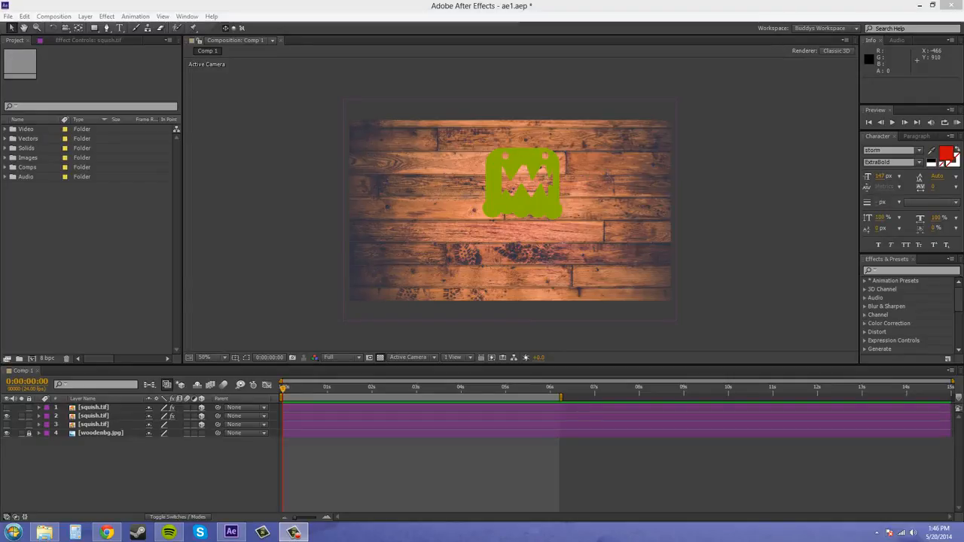
# - Create a two-node camera layer with the 50mm preset in Comp 1
pyautogui.click(85, 16)
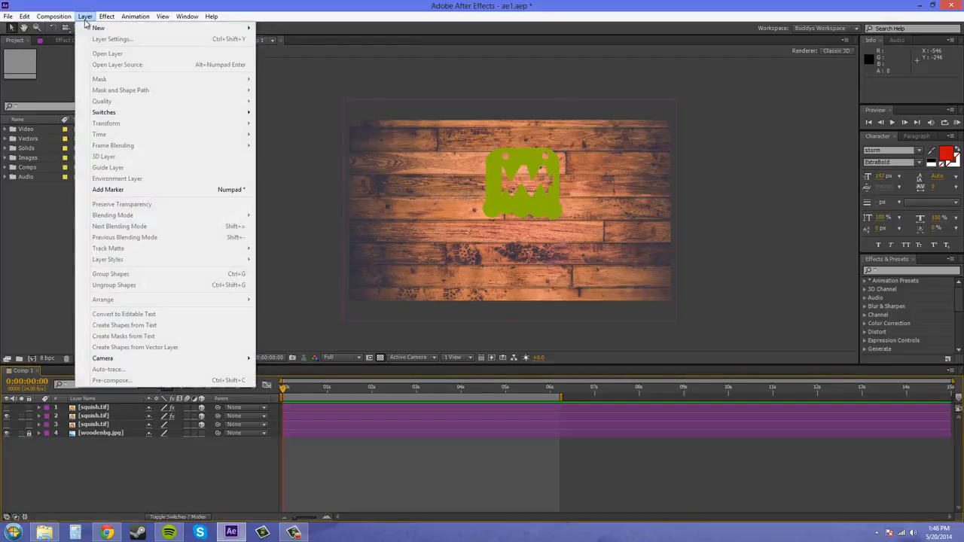
pyautogui.moveTo(98, 28)
pyautogui.click(282, 61)
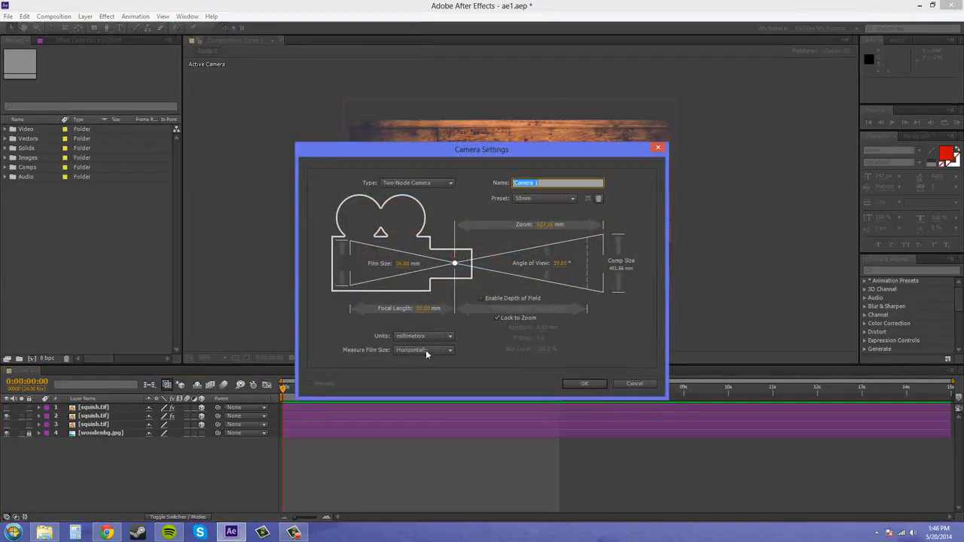
pyautogui.click(586, 384)
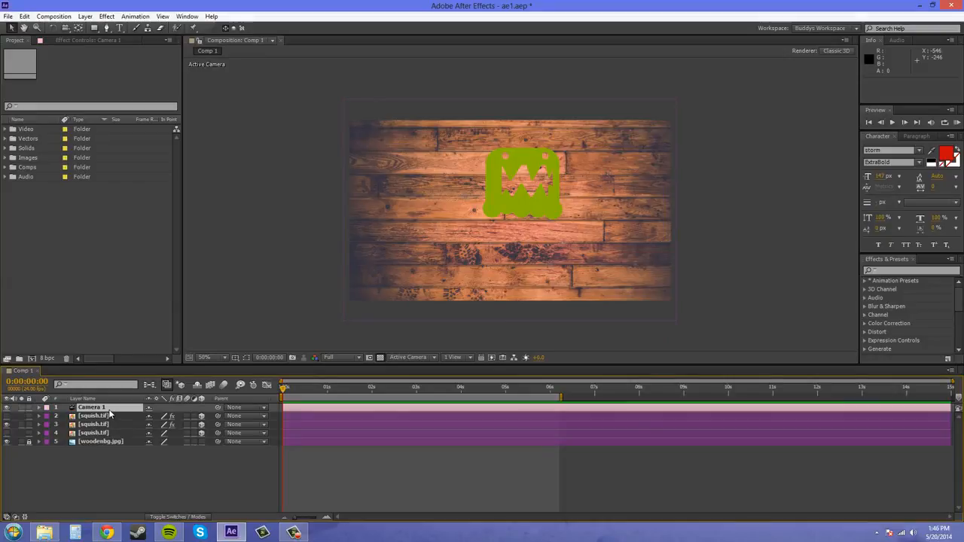
# - Keyframe the camera's Position at 0 seconds, then move its Z position to about -359.8 at 2 seconds
pyautogui.press('p')
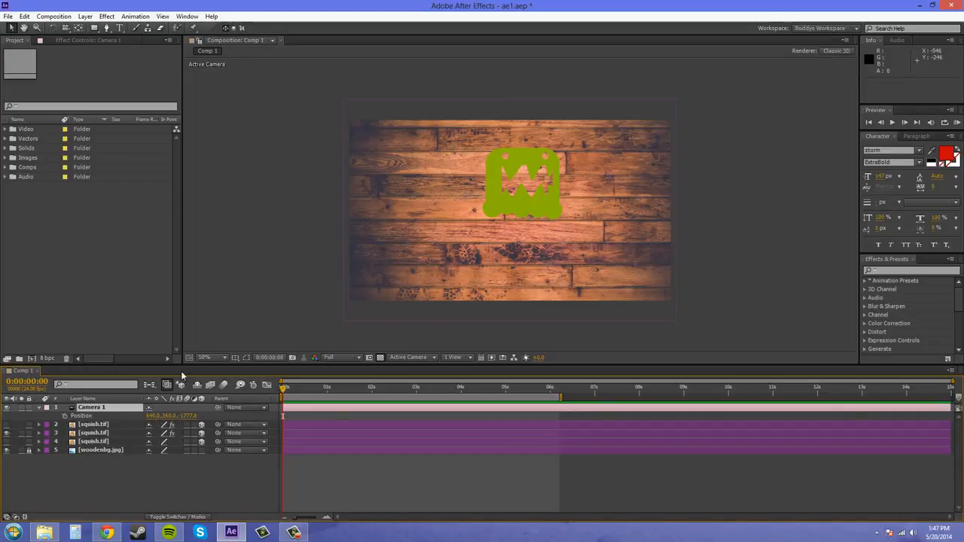
pyautogui.click(64, 416)
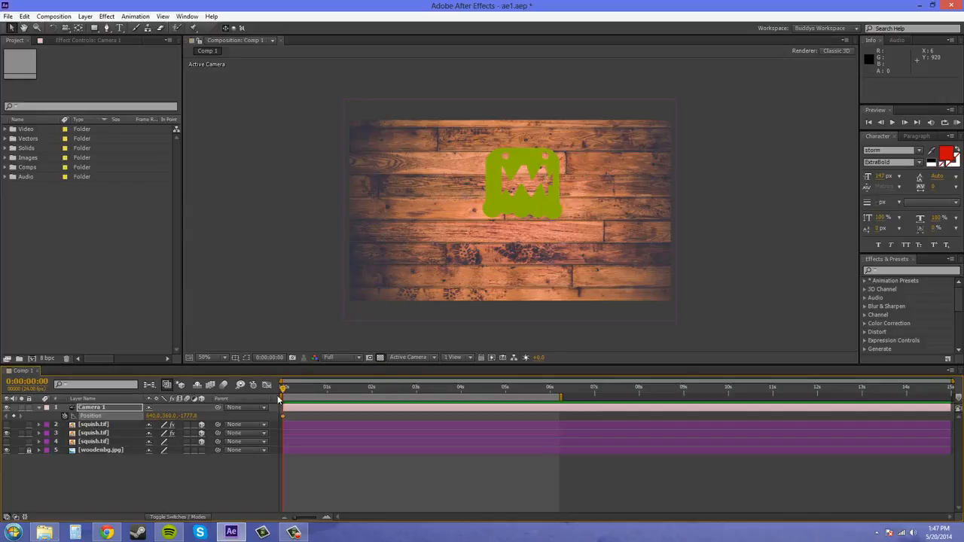
pyautogui.moveTo(285, 389); pyautogui.dragTo(371, 390)
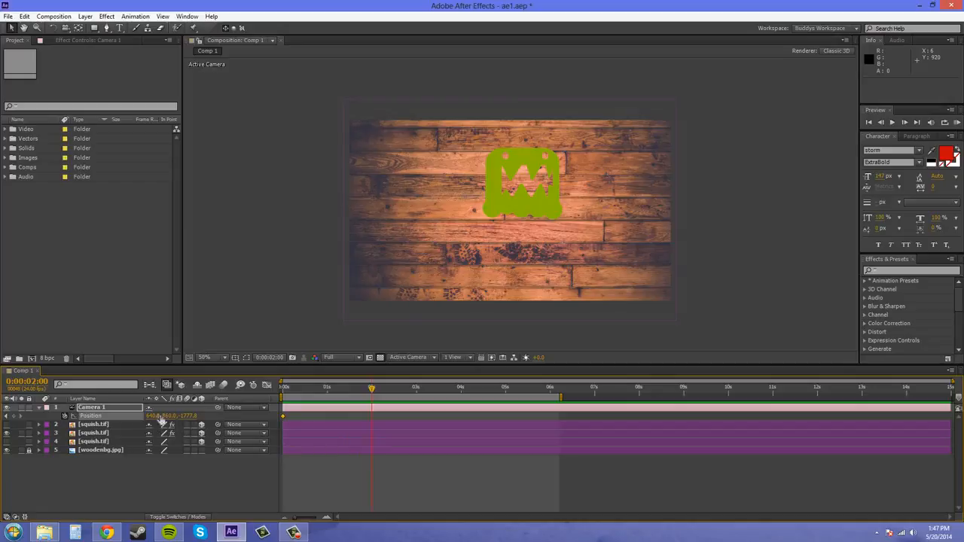
pyautogui.moveTo(194, 416); pyautogui.dragTo(927, 439)
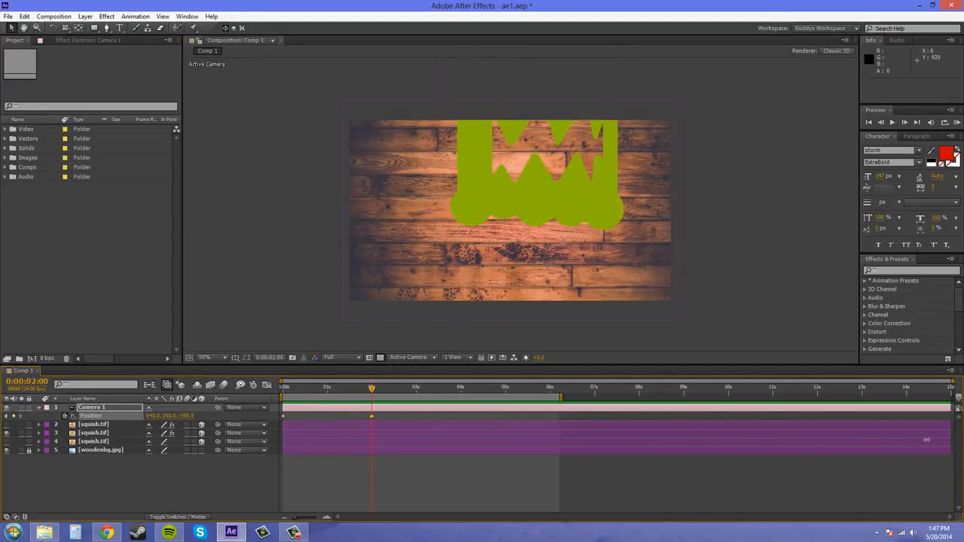
# - Shift the camera's X and Y position to about 574, 575 at frame 21, and offset them again at 2 seconds
pyautogui.moveTo(371, 389); pyautogui.dragTo(322, 390)
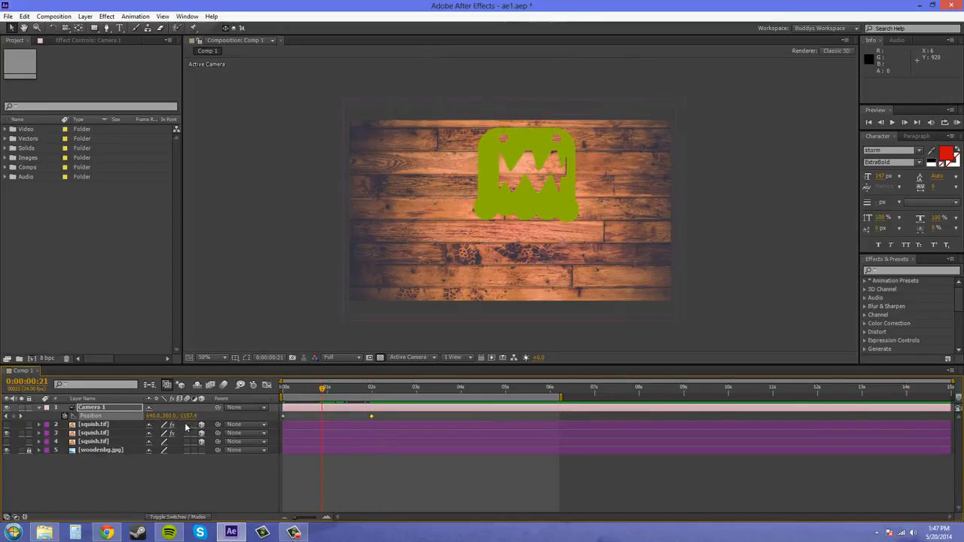
pyautogui.moveTo(168, 416)
pyautogui.mouseDown()
pyautogui.moveTo(186, 413)
pyautogui.moveTo(149, 412)
pyautogui.moveTo(165, 413)
pyautogui.mouseUp()
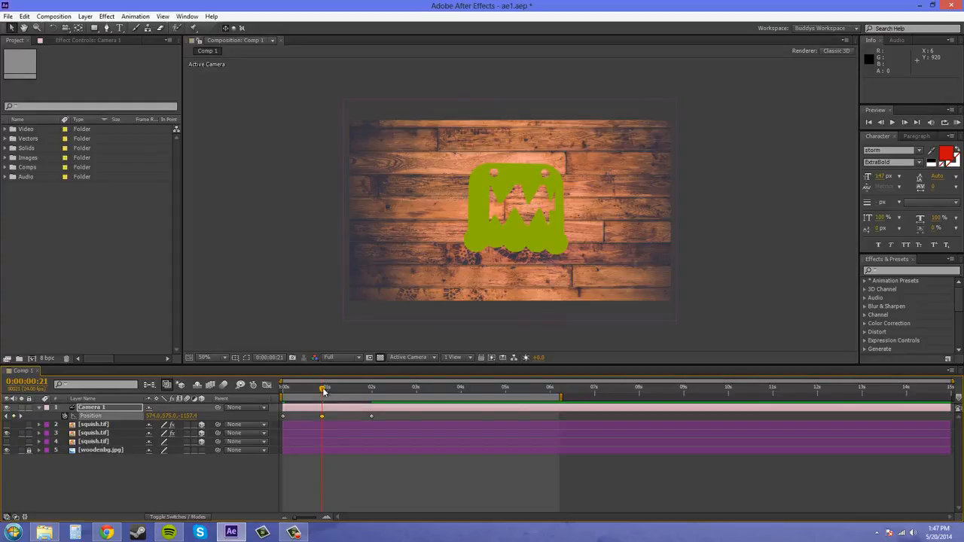
pyautogui.moveTo(324, 389); pyautogui.dragTo(372, 398)
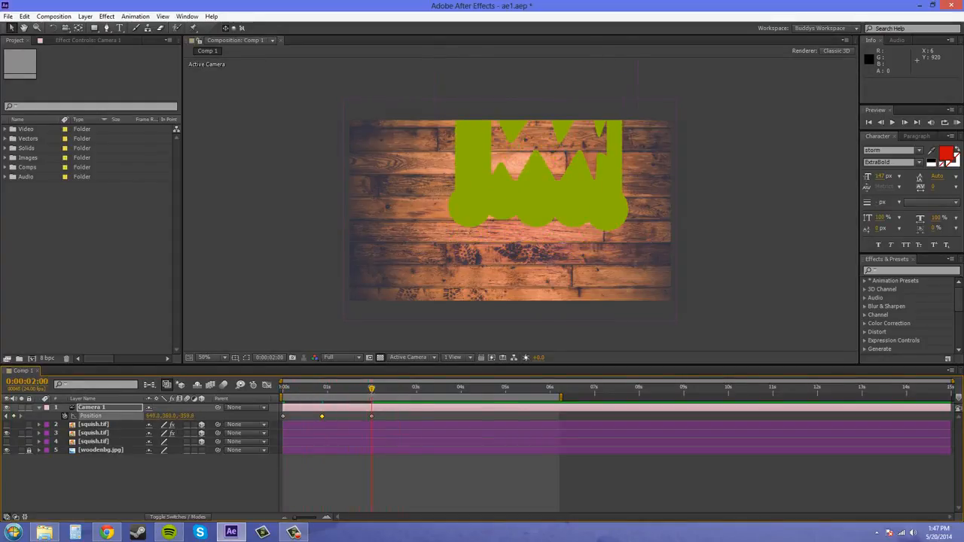
pyautogui.moveTo(167, 415); pyautogui.dragTo(136, 416)
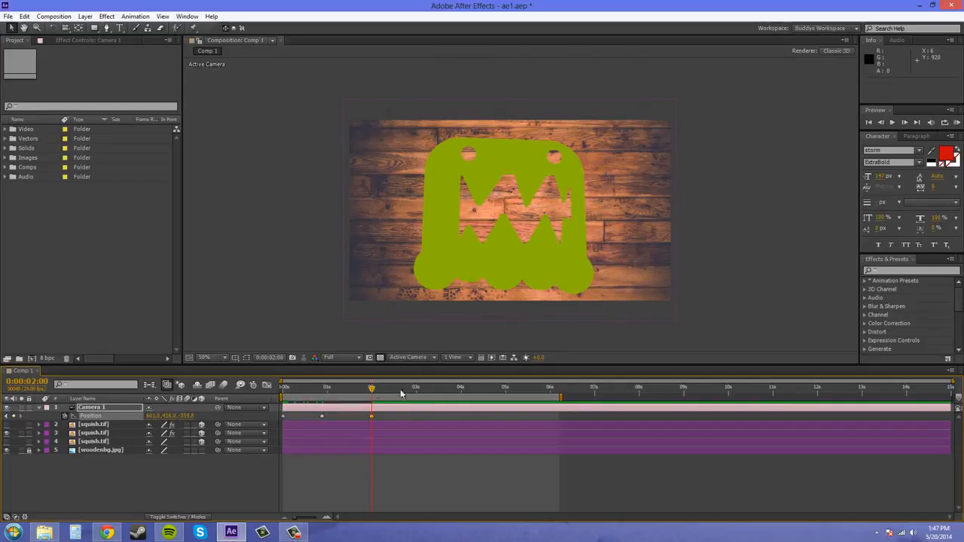
# - Remove all of the camera's Position keyframes, return to the start of the timeline, and delete the camera layer
pyautogui.click(461, 395)
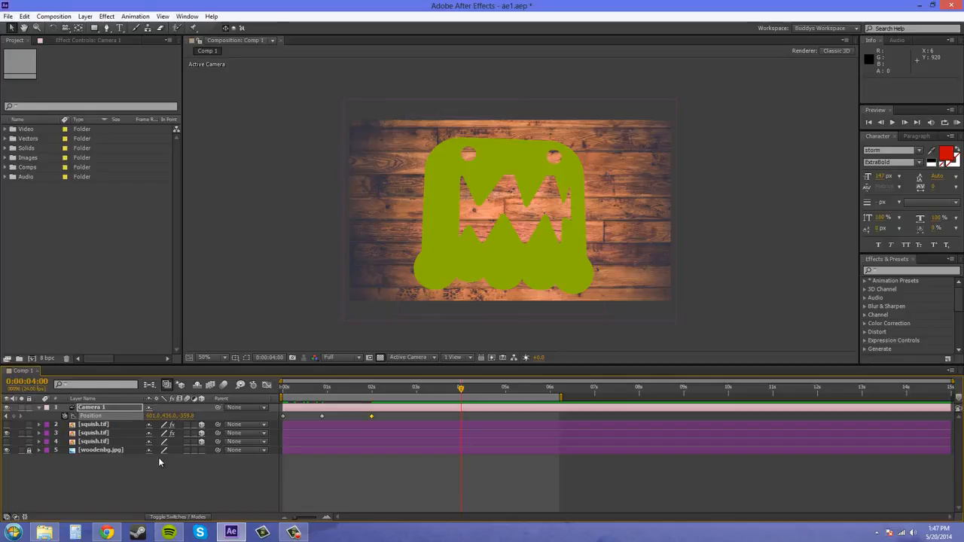
pyautogui.click(65, 415)
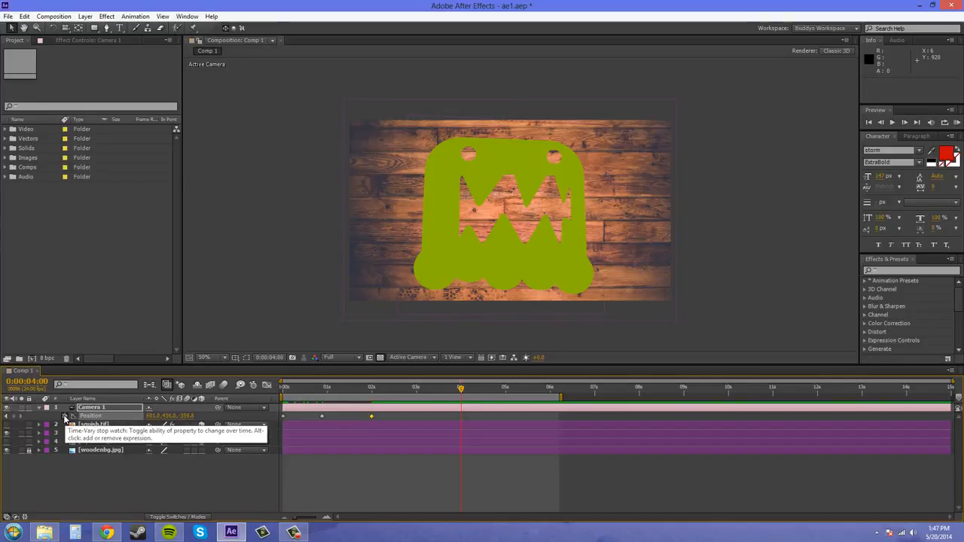
pyautogui.click(65, 416)
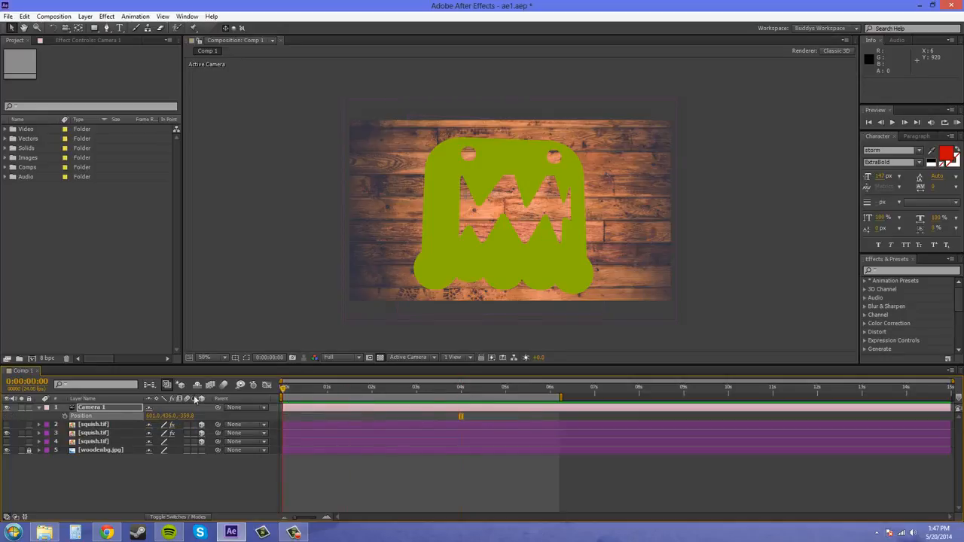
pyautogui.press('Home')
pyautogui.click(109, 464)
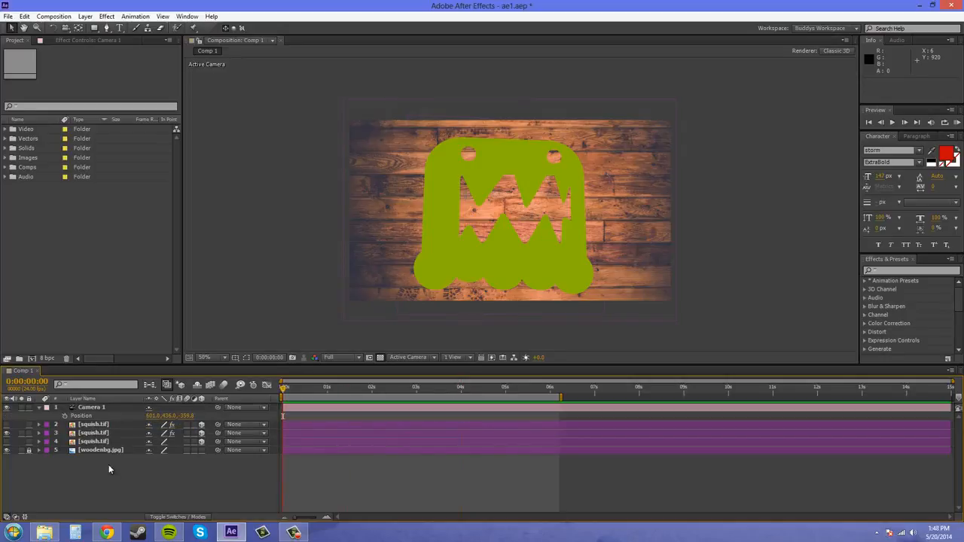
pyautogui.click(97, 415)
pyautogui.press('Delete')
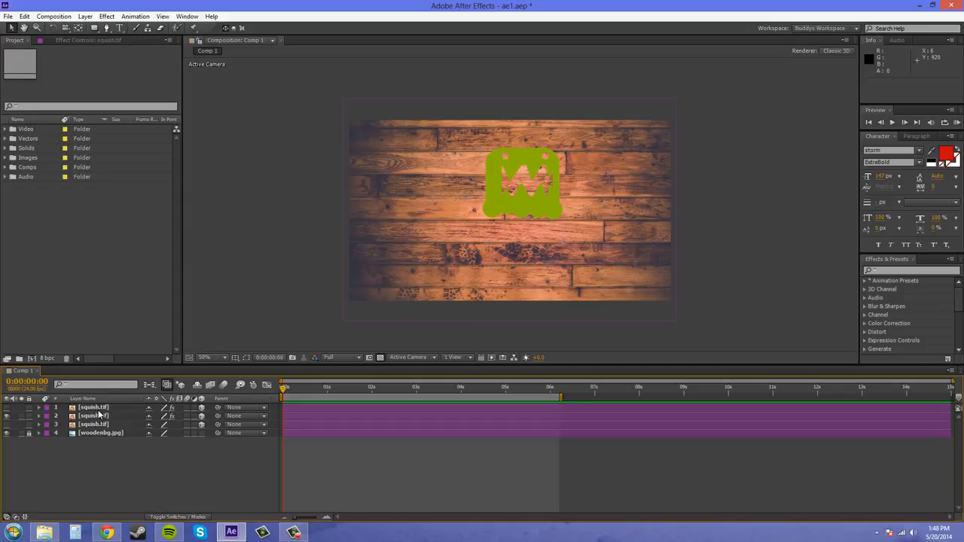
# - Add a new two-node camera named Camera 1 with the 50mm preset
pyautogui.click(85, 17)
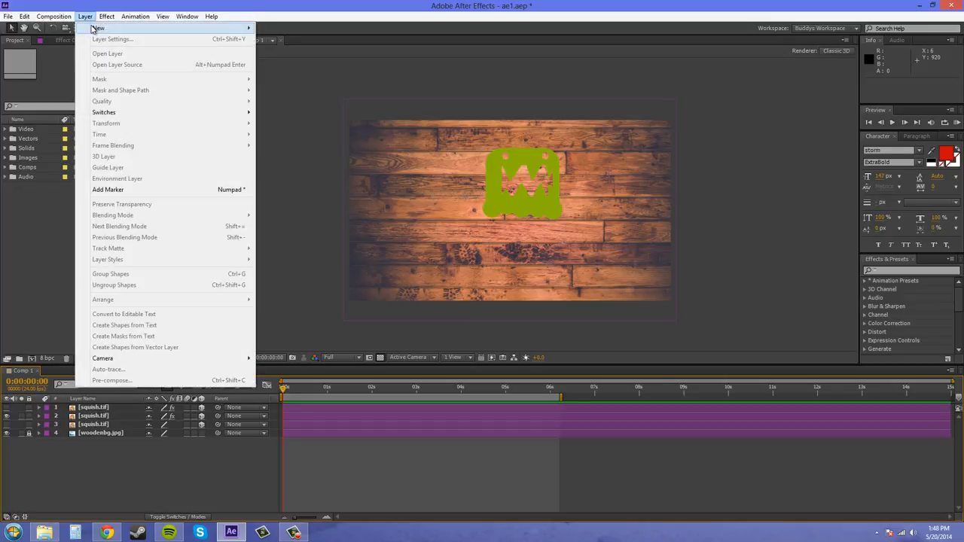
pyautogui.moveTo(244, 22)
pyautogui.click(282, 61)
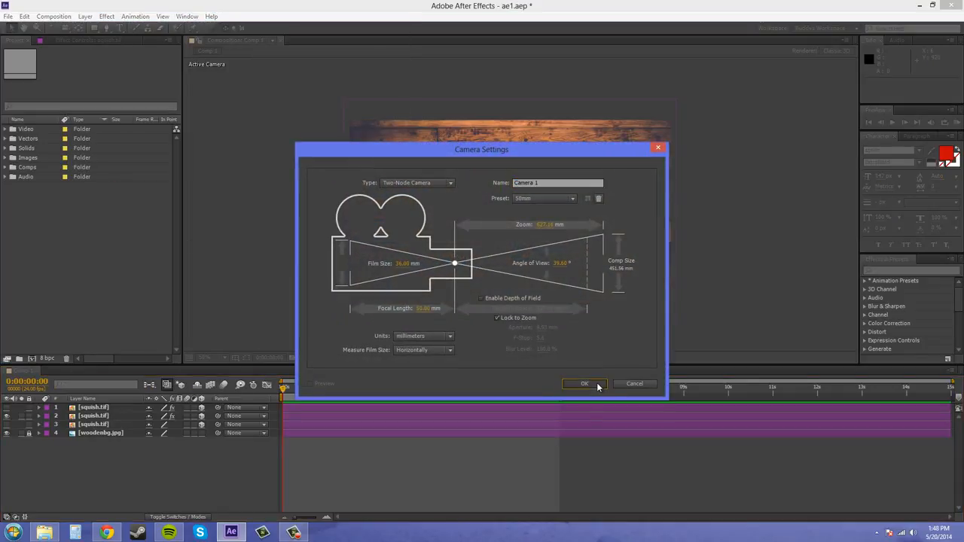
pyautogui.click(596, 383)
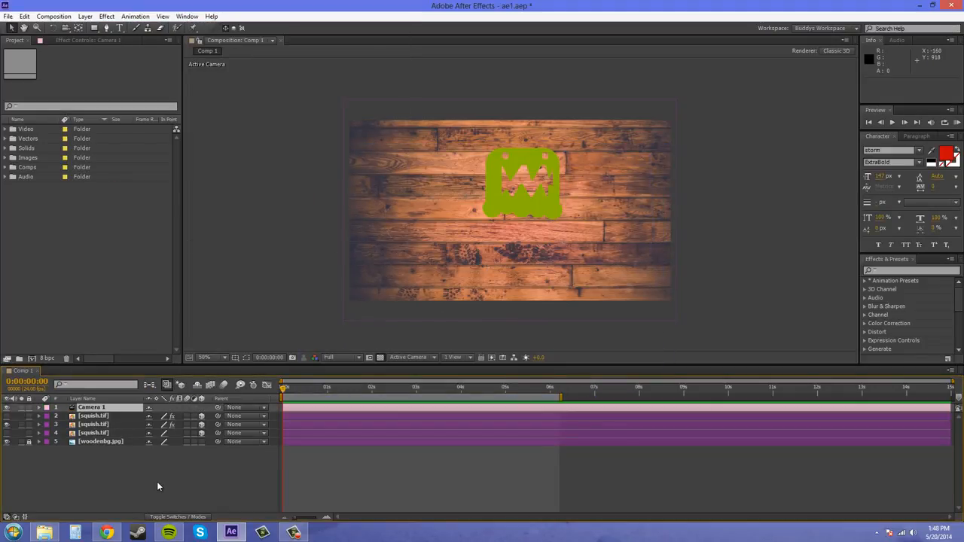
# - Add a null object above the camera and make it a 3D layer
pyautogui.click(103, 17)
pyautogui.moveTo(85, 17)
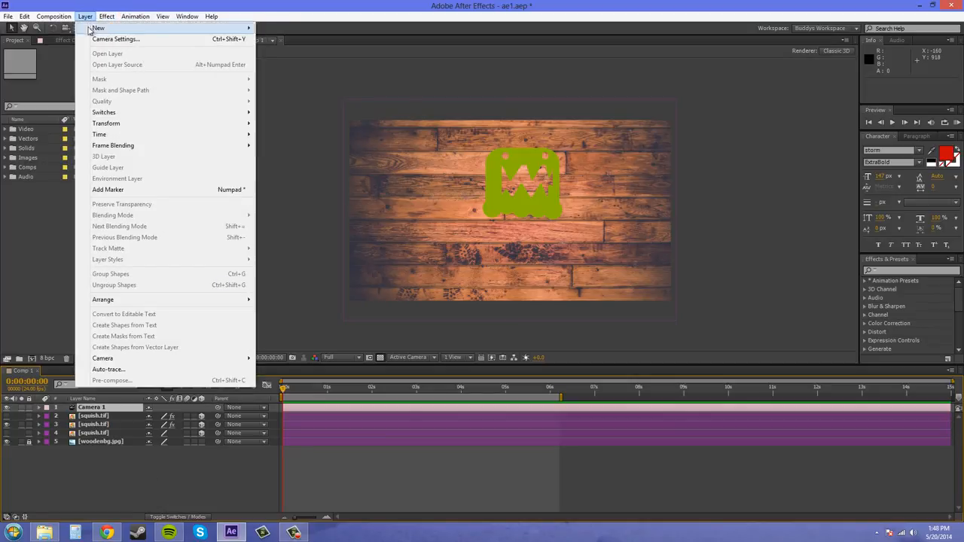
pyautogui.moveTo(234, 29)
pyautogui.click(290, 73)
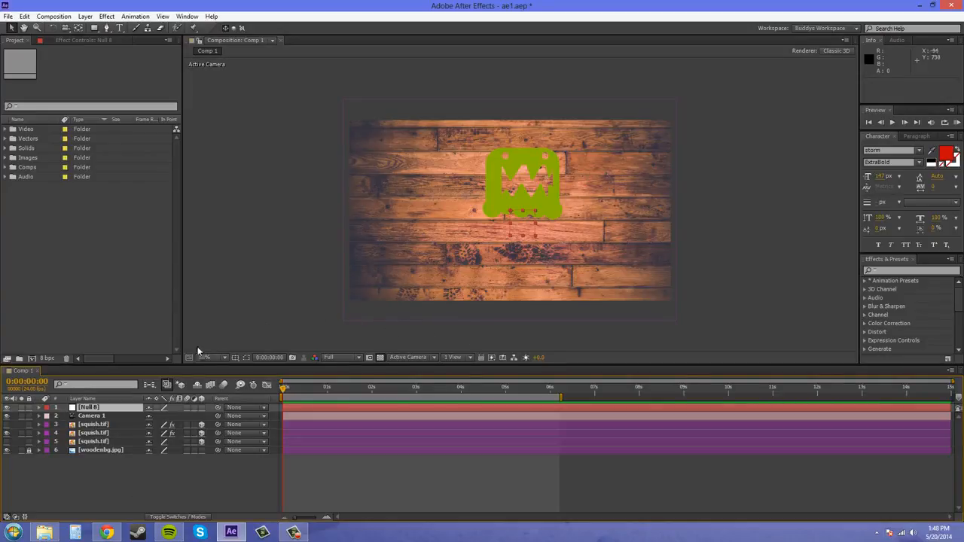
pyautogui.click(202, 408)
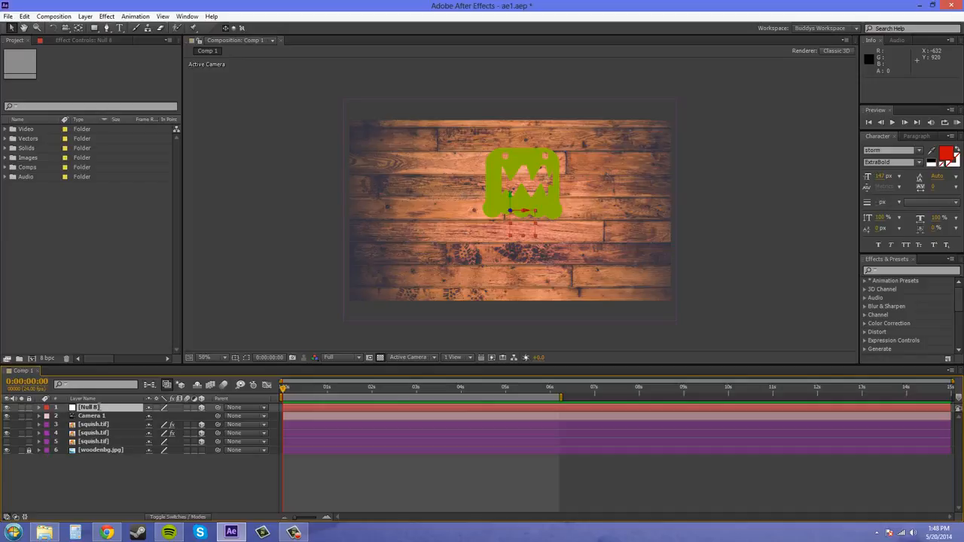
# - Rename the null object layer as Orbit
pyautogui.press('Return')
pyautogui.write('c')
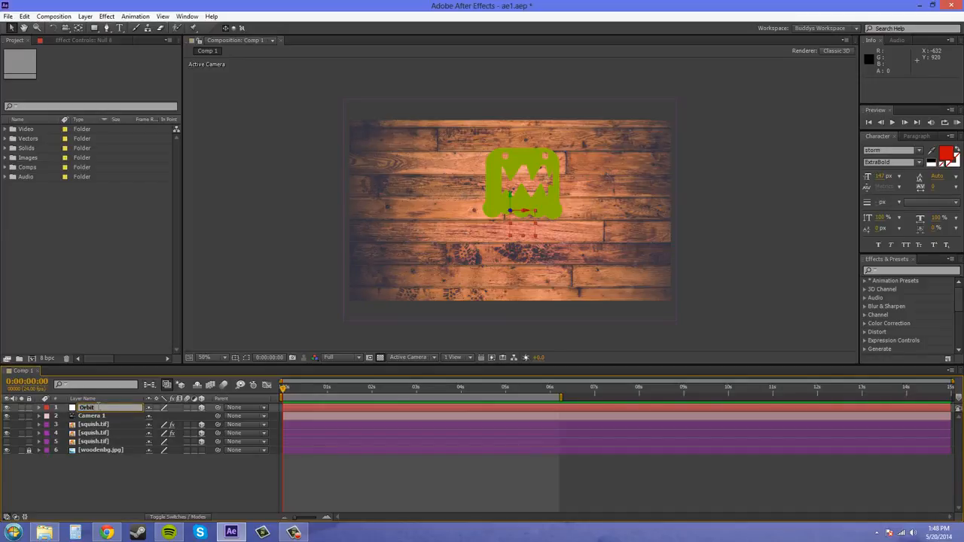
pyautogui.click(102, 480)
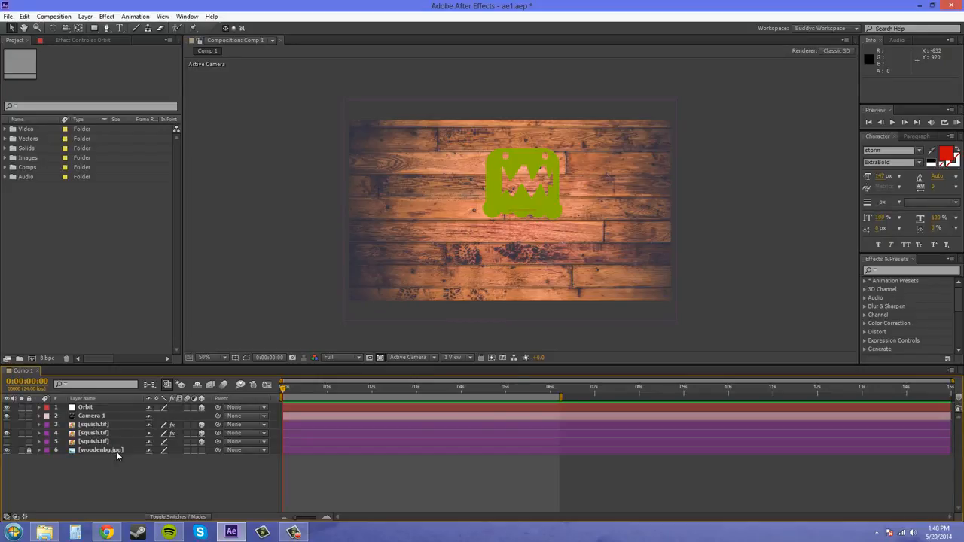
pyautogui.click(87, 417)
pyautogui.click(87, 400)
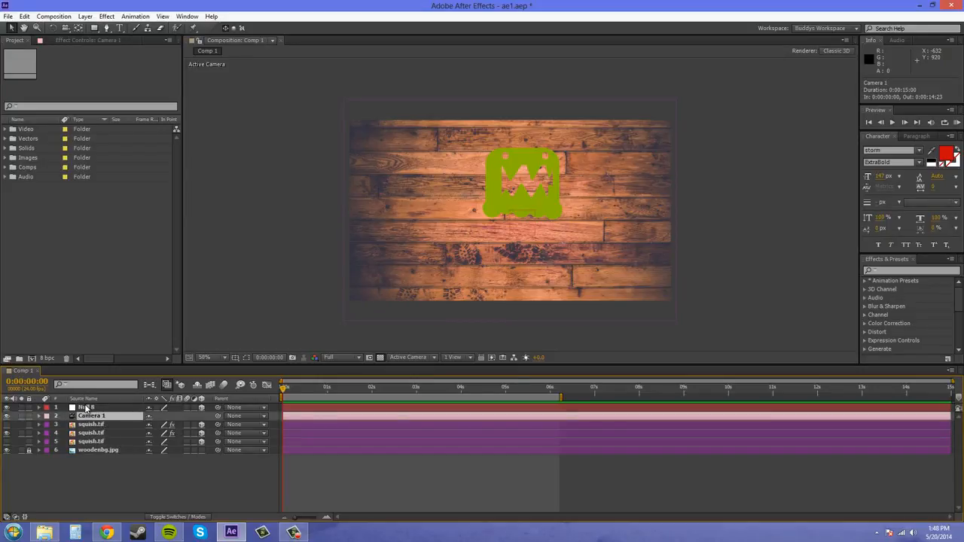
pyautogui.click(88, 409)
pyautogui.click(115, 494)
pyautogui.click(83, 409)
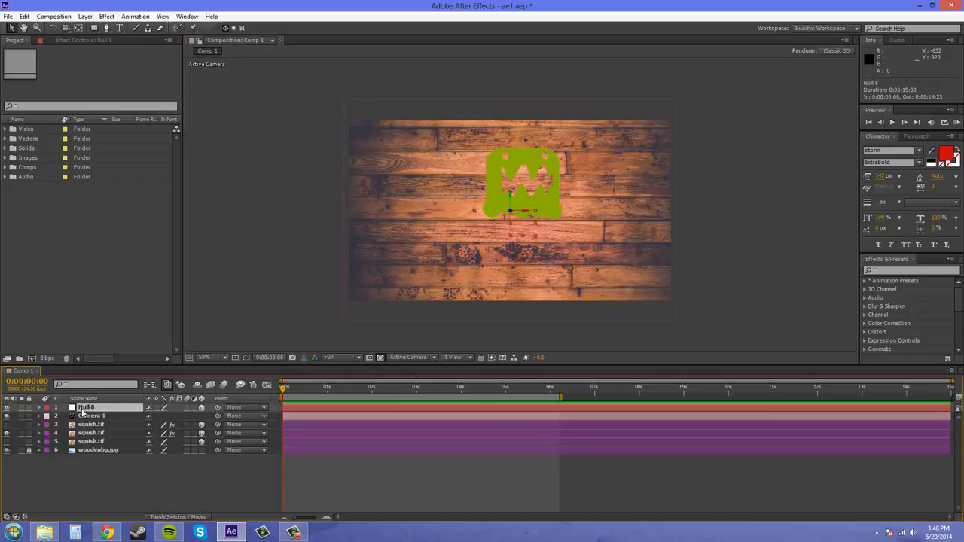
pyautogui.press('Return')
pyautogui.write('Orbit')
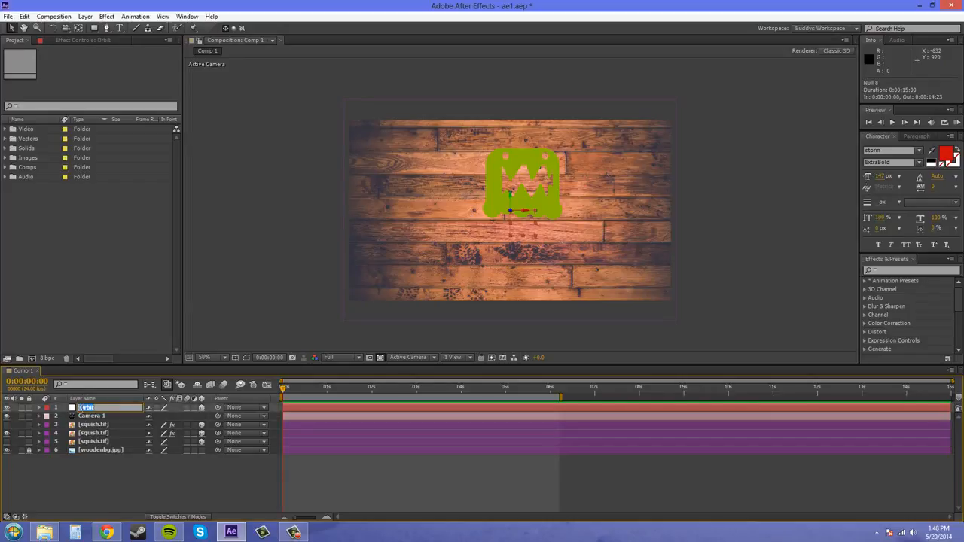
pyautogui.press('Return')
# - Reveal the Position properties of the visible squish.tif layer and the Orbit null
pyautogui.click(103, 418)
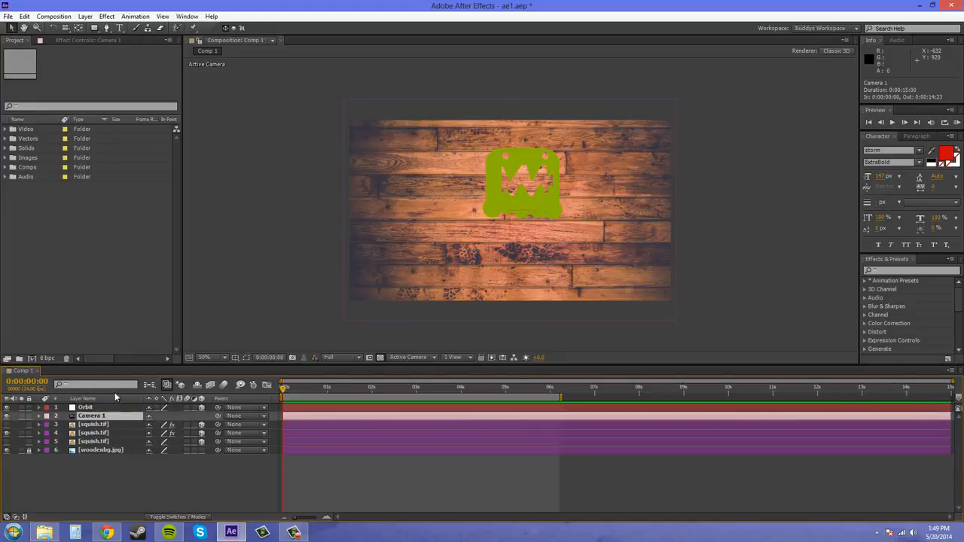
pyautogui.click(98, 408)
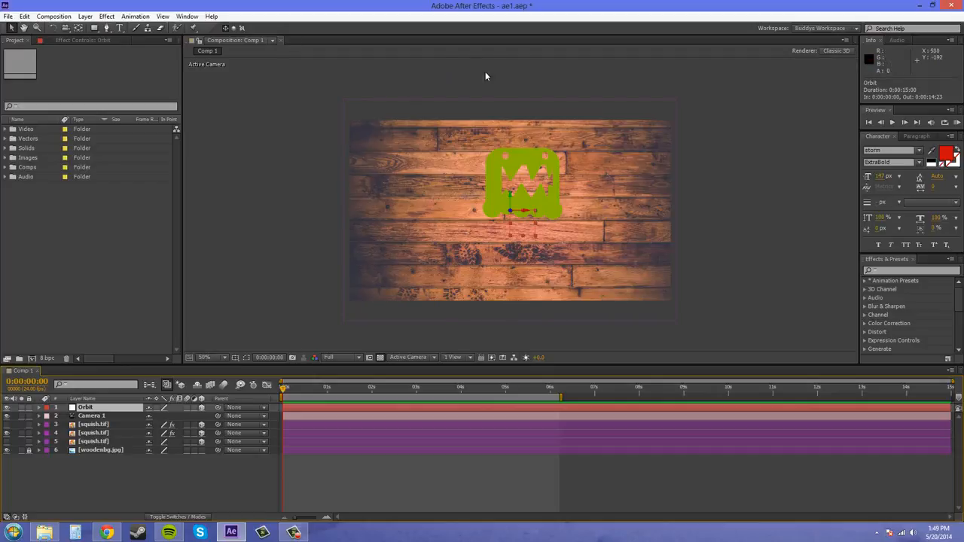
pyautogui.click(94, 425)
pyautogui.click(97, 434)
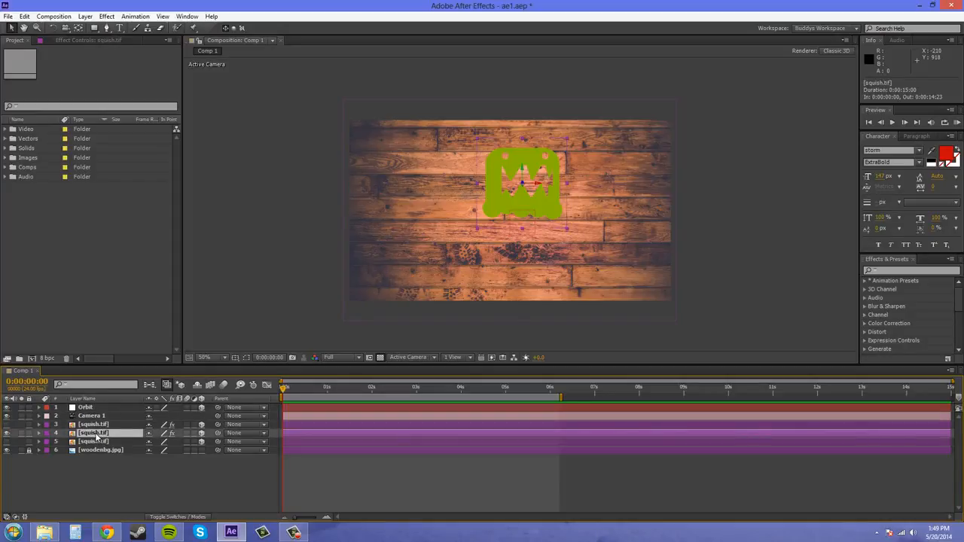
pyautogui.press('p')
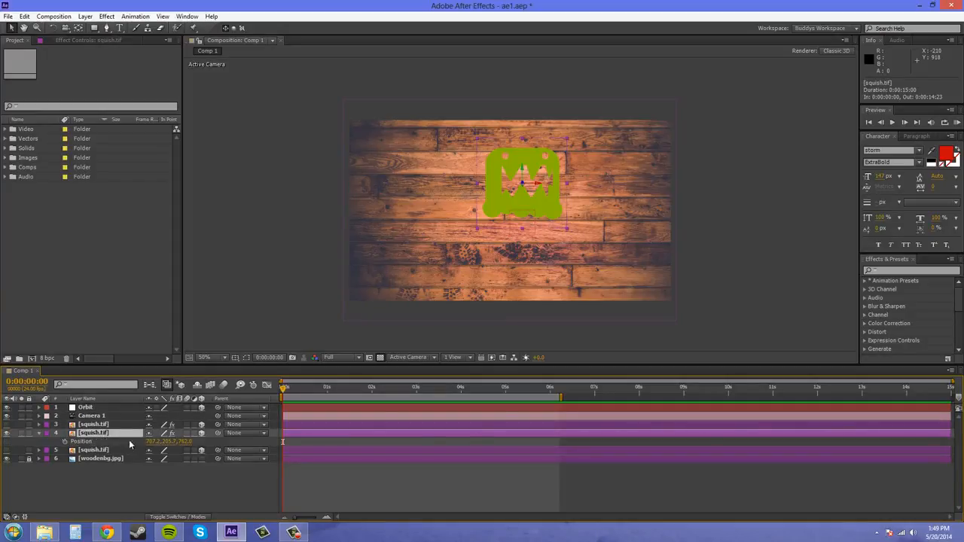
pyautogui.click(87, 408)
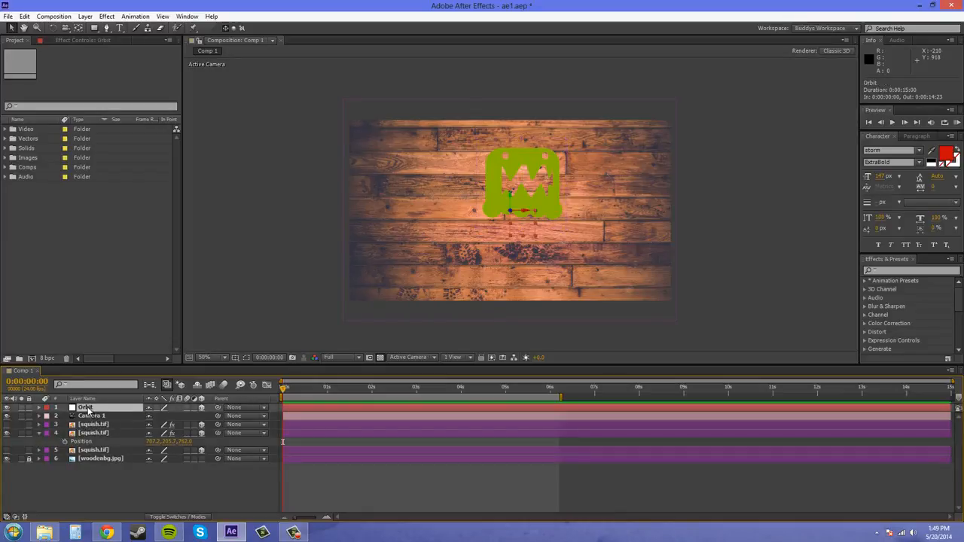
pyautogui.press('p')
# - Copy the X and Y position values of the visible squish.tif layer onto the Orbit null
pyautogui.click(154, 449)
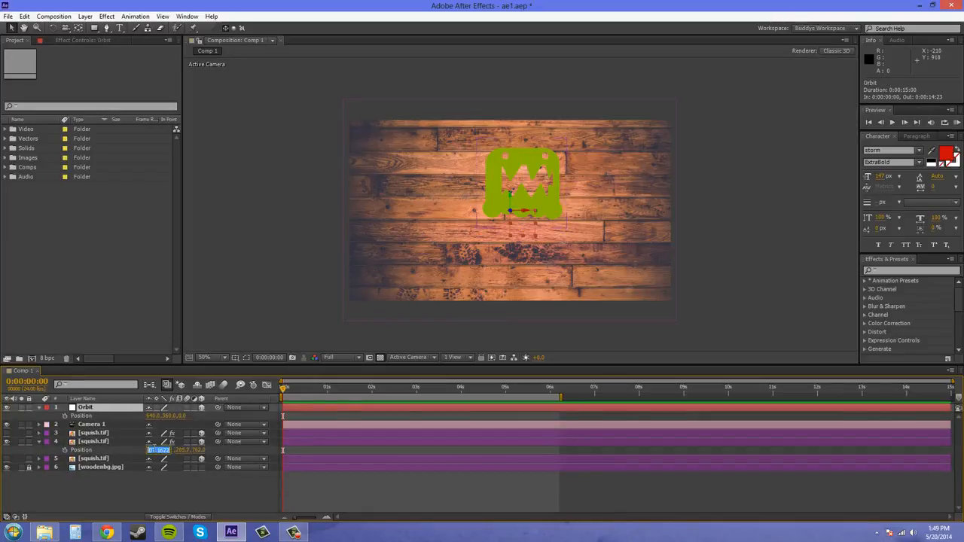
pyautogui.hotkey('ctrl', 'c')
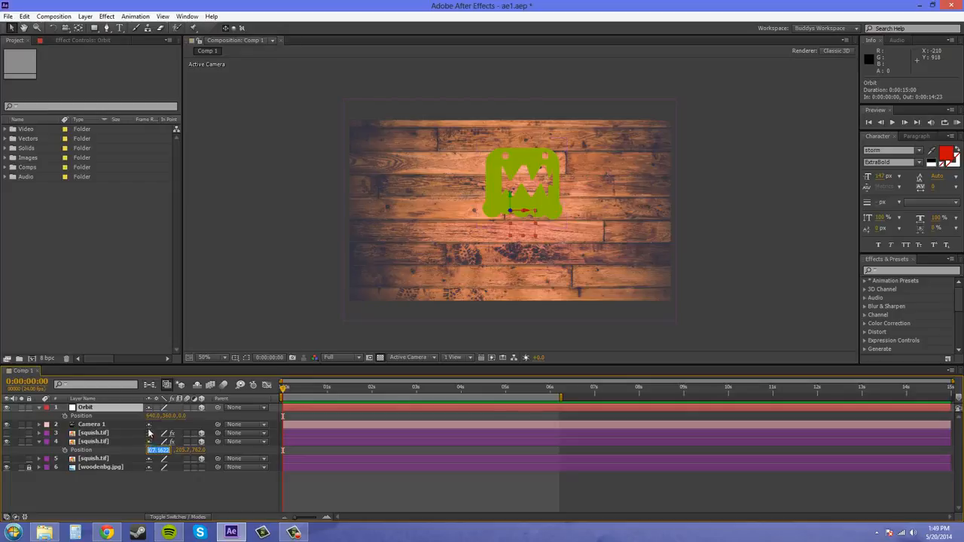
pyautogui.click(152, 417)
pyautogui.hotkey('ctrl', 'v')
pyautogui.click(174, 450)
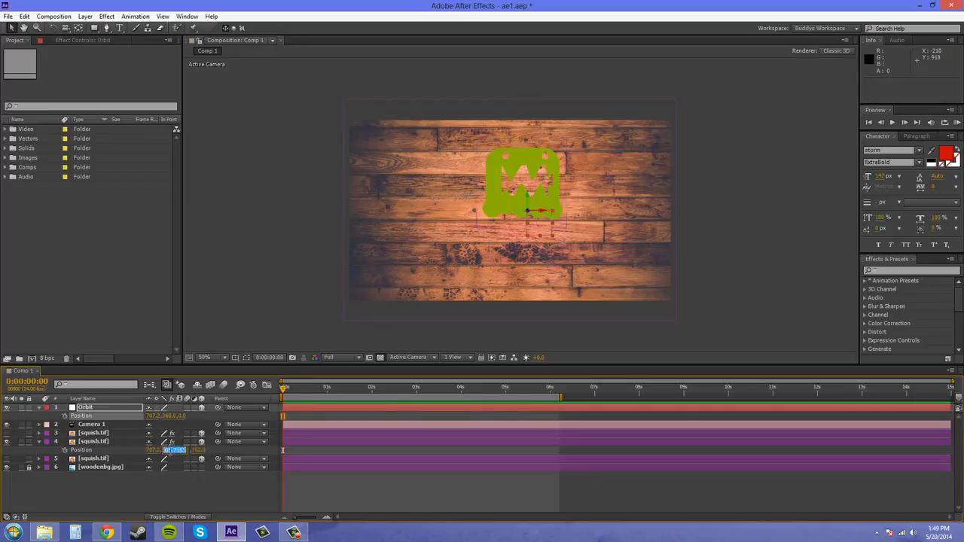
pyautogui.hotkey('ctrl', 'c')
pyautogui.click(174, 416)
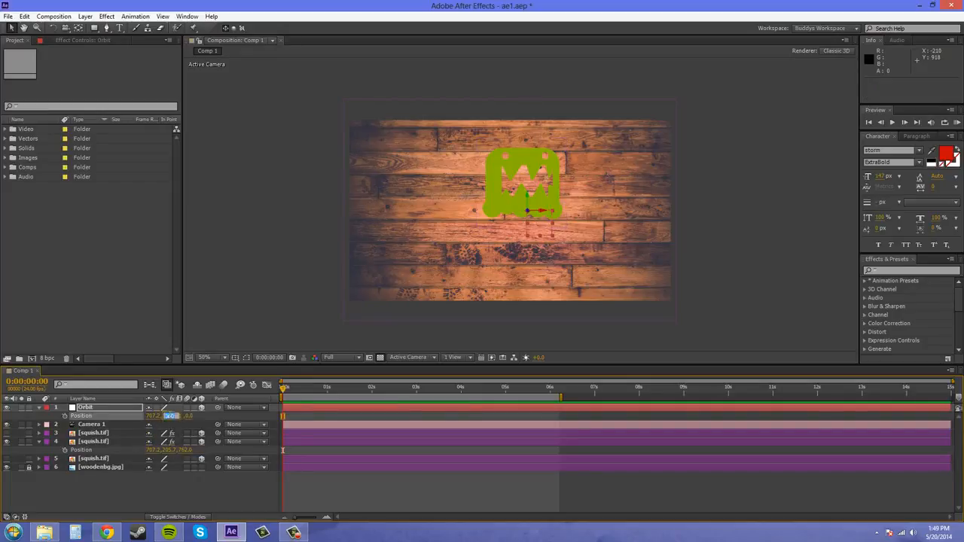
pyautogui.hotkey('ctrl', 'v')
pyautogui.press('Return')
# - Copy the squish.tif layer's Z position of 762.0 onto the Orbit null and collapse both layers' properties
pyautogui.click(185, 450)
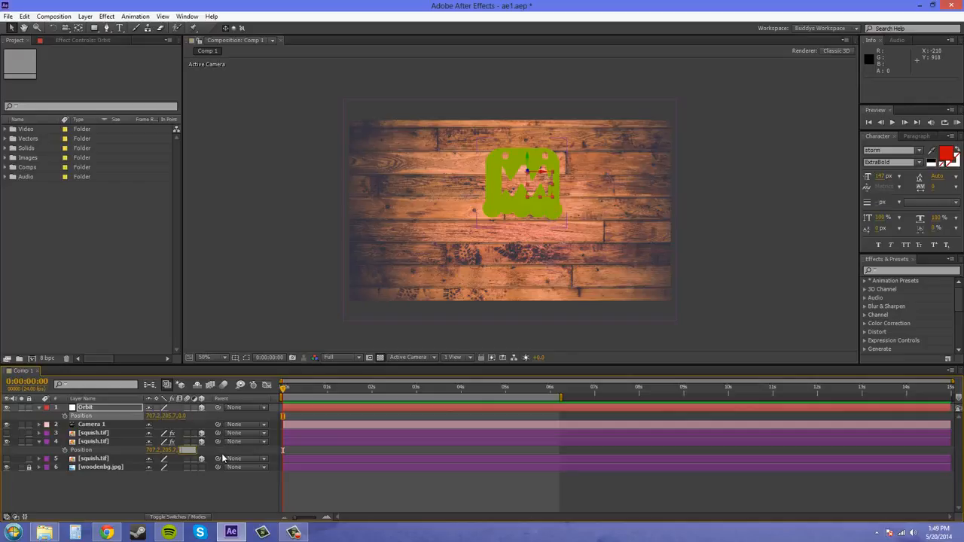
pyautogui.click(218, 504)
pyautogui.hotkey('ctrl', 'z')
pyautogui.click(185, 449)
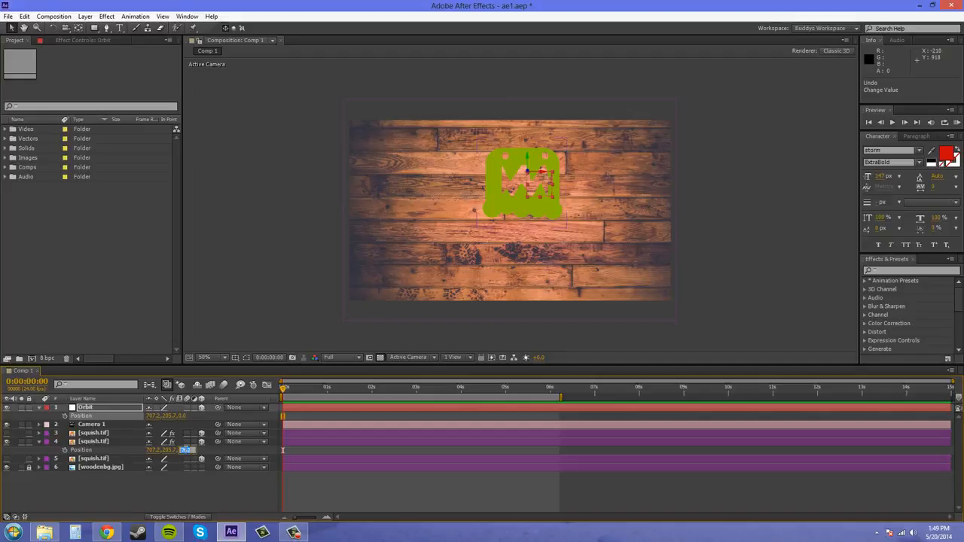
pyautogui.click(182, 417)
pyautogui.hotkey('ctrl', 'v')
pyautogui.click(209, 492)
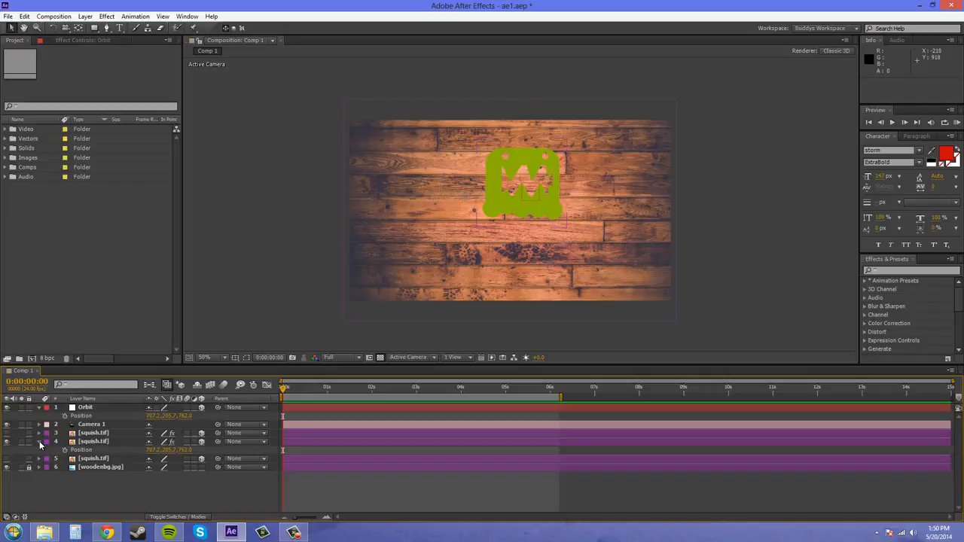
pyautogui.click(39, 441)
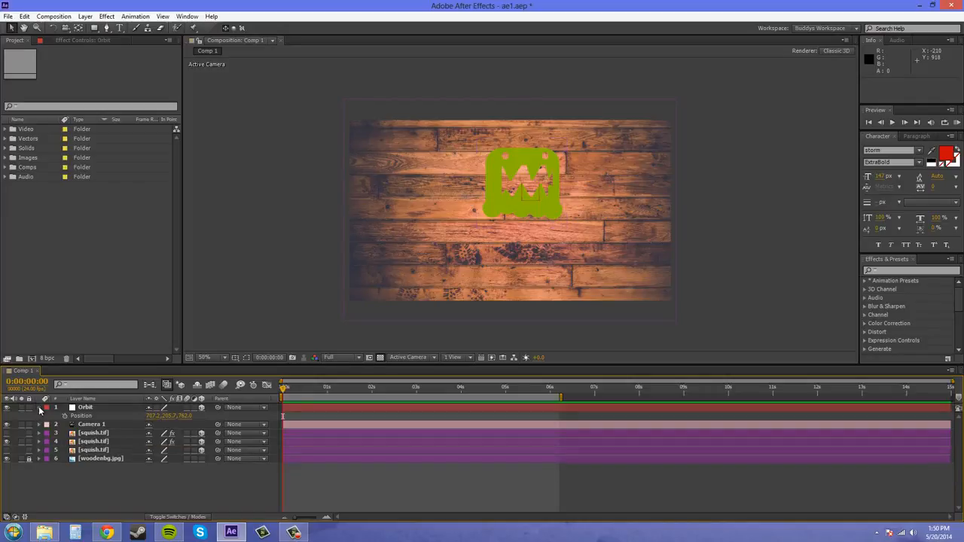
pyautogui.click(39, 407)
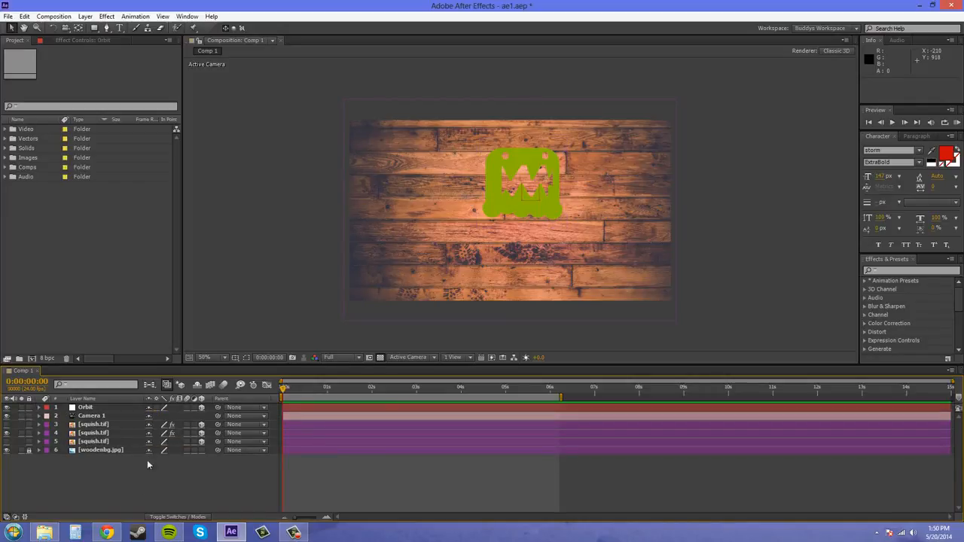
# - Select the Orbit null and inspect its placement at the squish graphic in Custom View 1, orbiting and enlarging the view
pyautogui.click(83, 410)
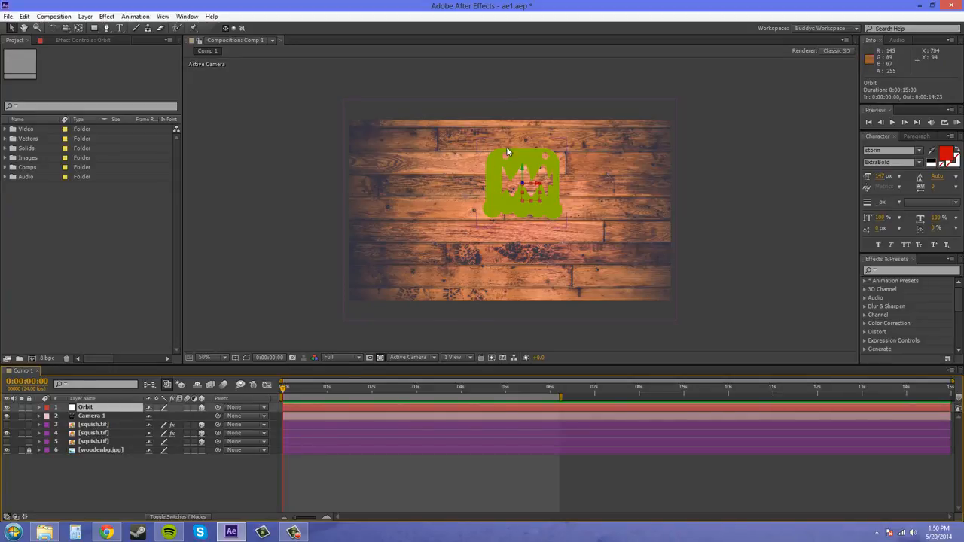
pyautogui.click(407, 358)
pyautogui.click(423, 467)
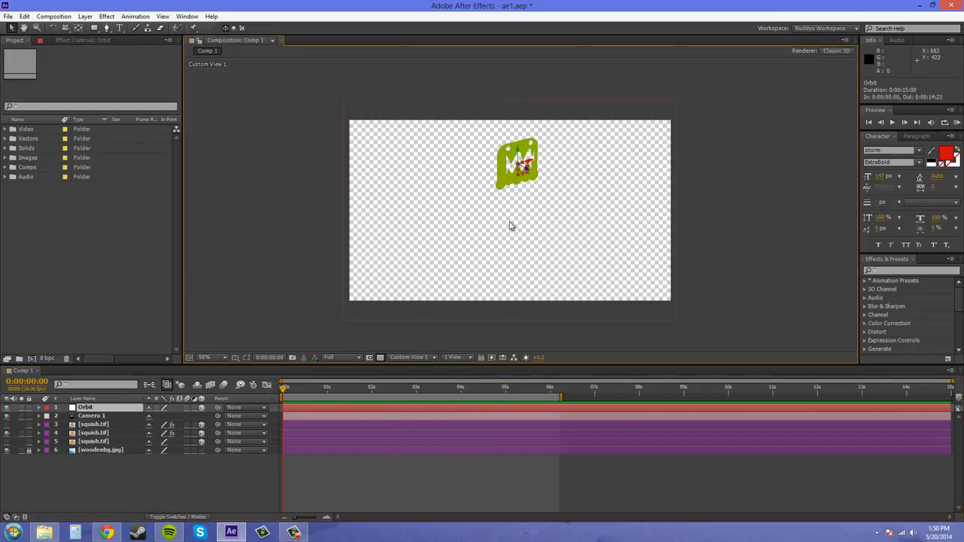
pyautogui.click(66, 28)
pyautogui.moveTo(521, 228)
pyautogui.mouseDown()
pyautogui.moveTo(559, 241)
pyautogui.moveTo(628, 205)
pyautogui.moveTo(607, 228)
pyautogui.moveTo(536, 206)
pyautogui.moveTo(510, 215)
pyautogui.moveTo(521, 217)
pyautogui.mouseUp()
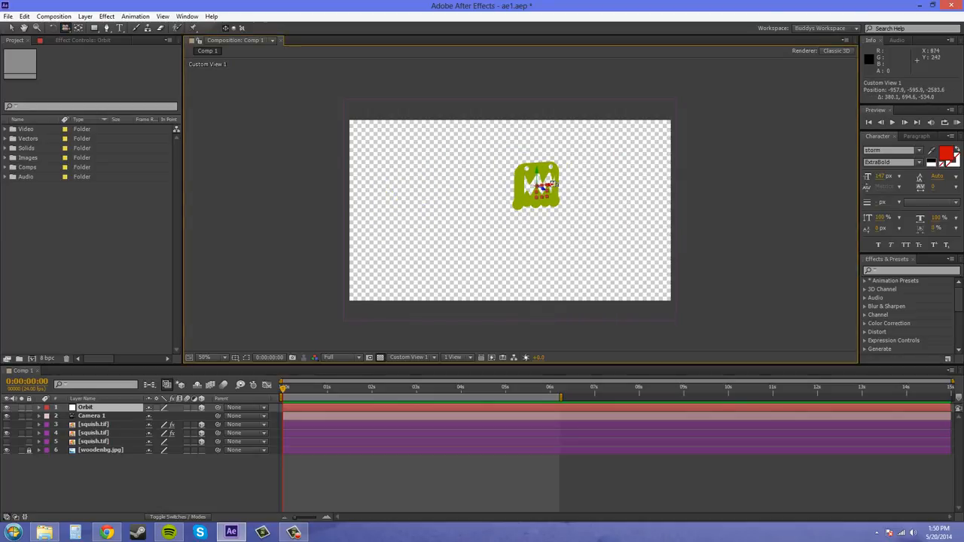
pyautogui.press('.')
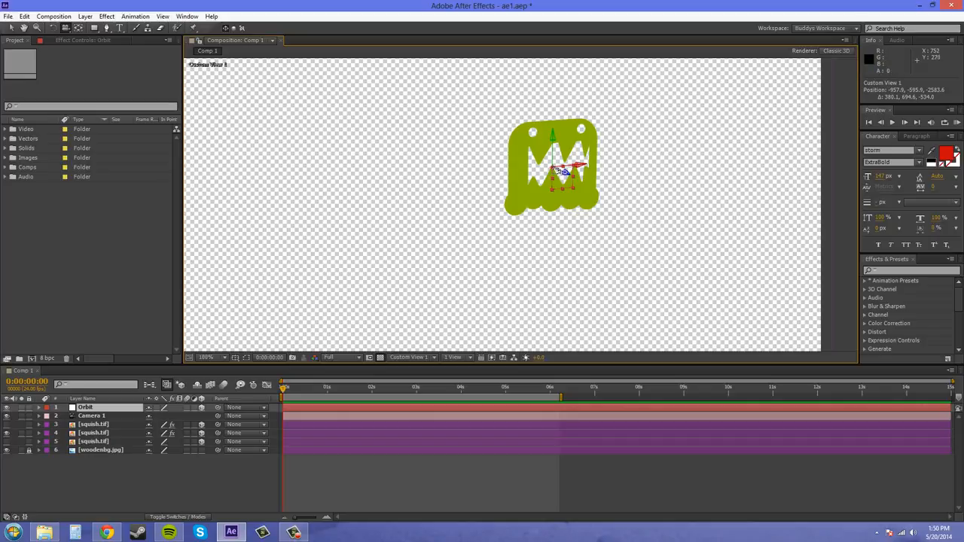
# - Switch the timeline's layer list from layer names to source names
pyautogui.click(93, 417)
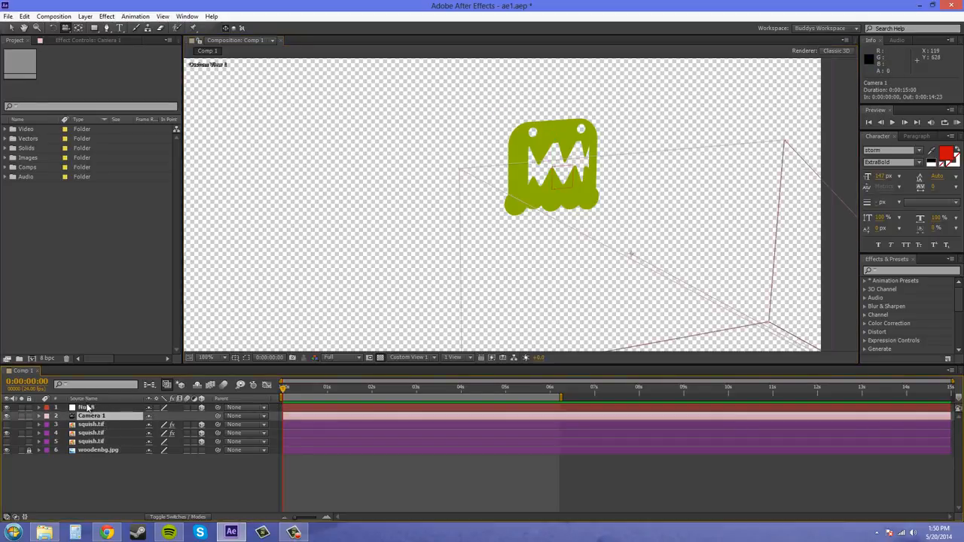
pyautogui.click(87, 407)
pyautogui.click(115, 400)
pyautogui.click(137, 456)
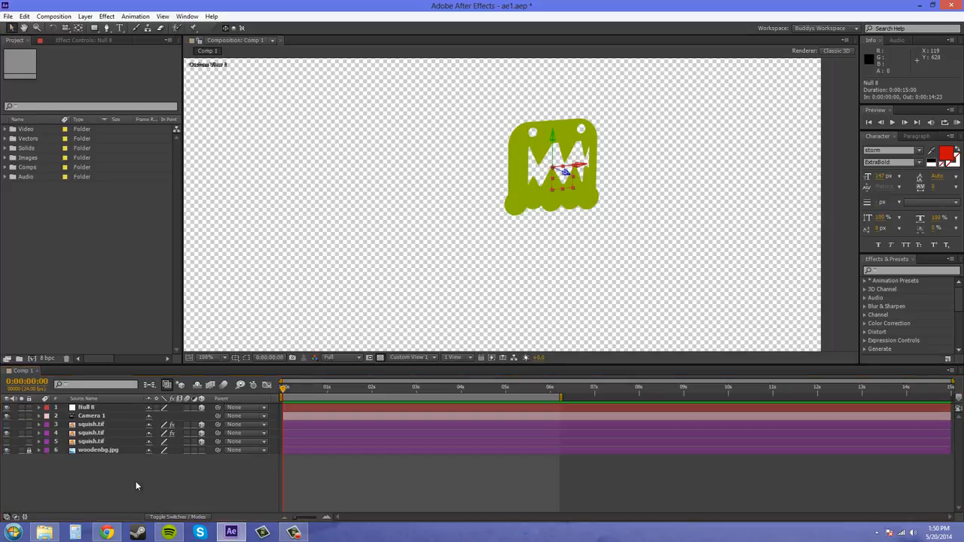
# - Parent the Camera 1 layer to the null layer above it
pyautogui.click(95, 409)
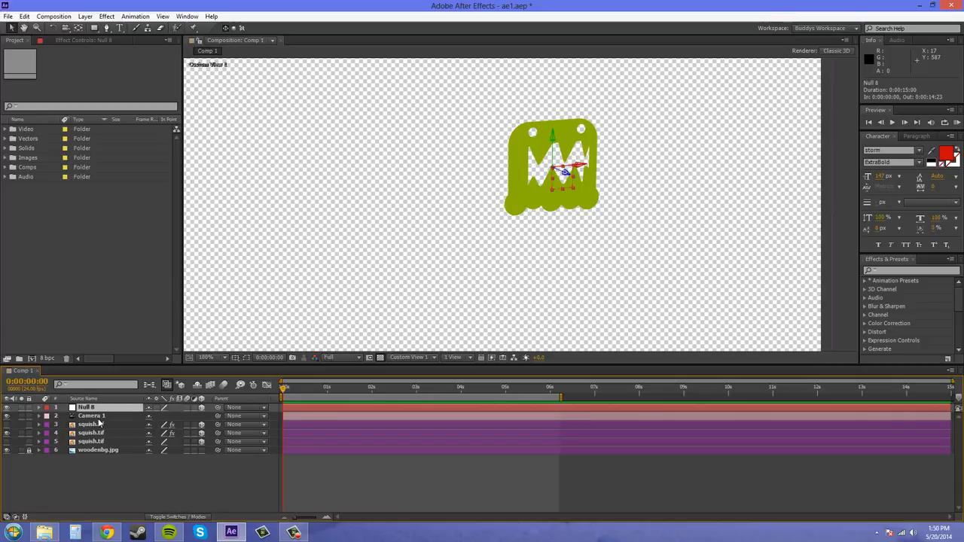
pyautogui.click(238, 416)
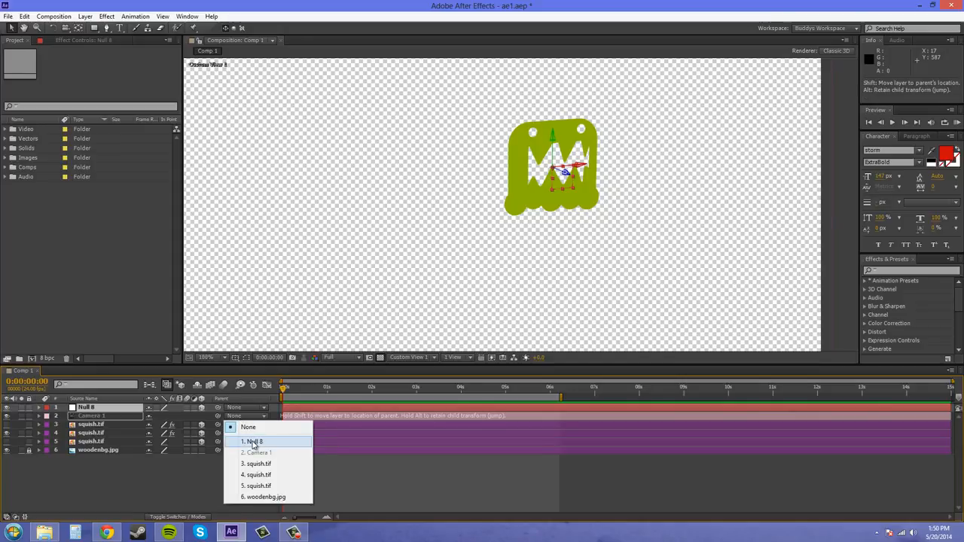
pyautogui.click(253, 445)
# - Split the composition viewer into the 2 Views - Horizontal layout
pyautogui.scroll(-2, 517, 254)
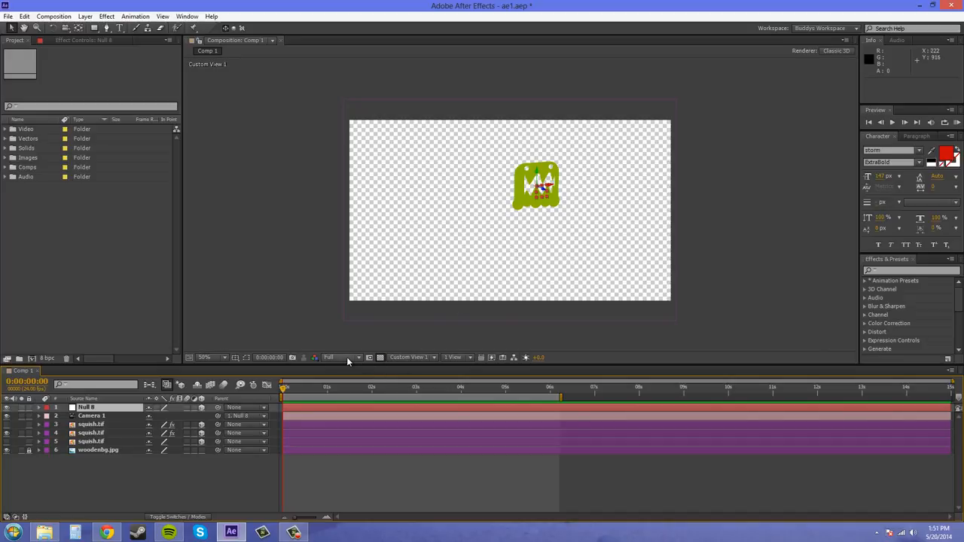
pyautogui.click(407, 358)
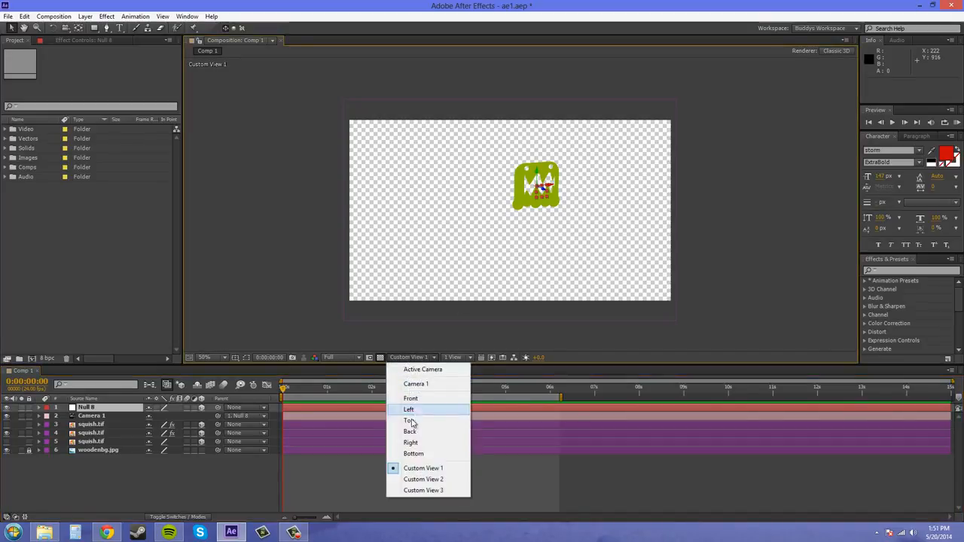
pyautogui.click(456, 358)
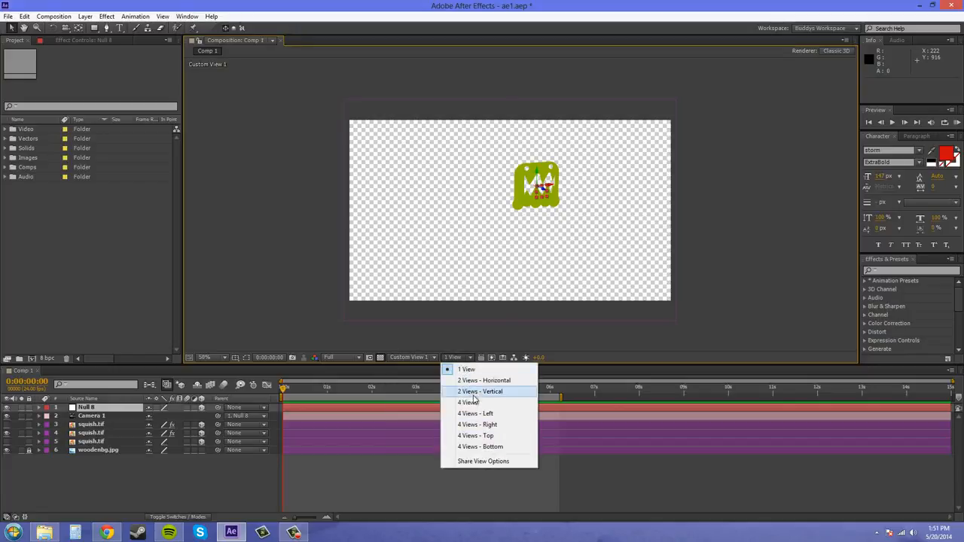
pyautogui.click(479, 392)
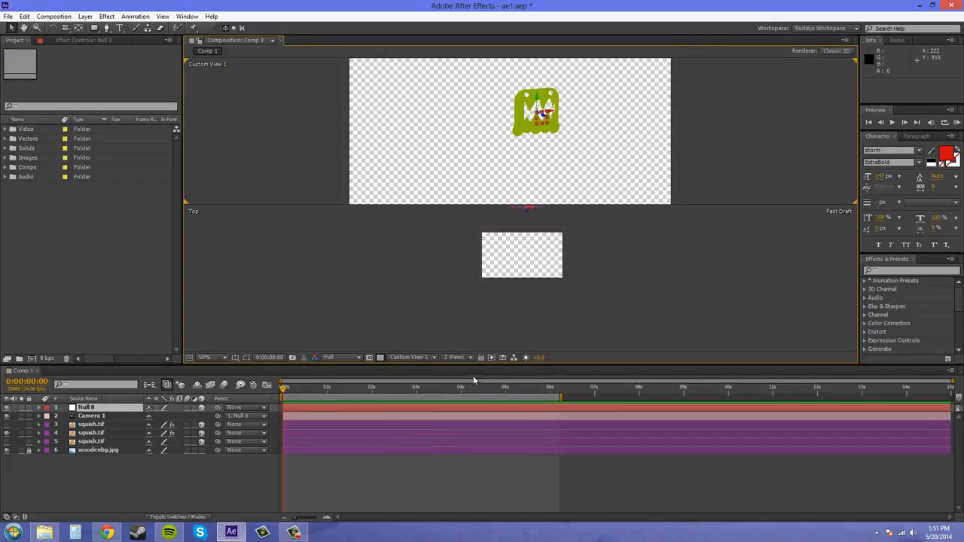
pyautogui.click(464, 358)
pyautogui.click(482, 382)
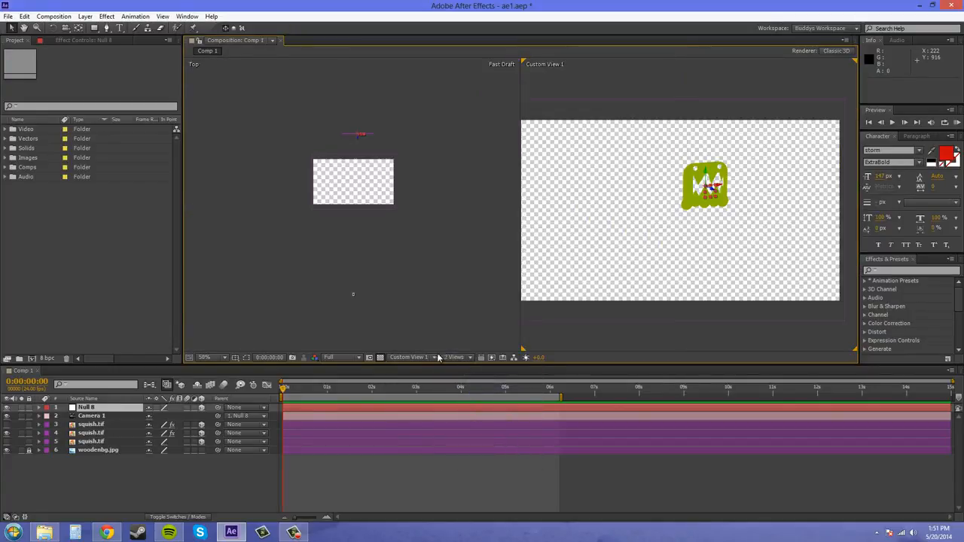
# - Reframe the Top view to show the camera and set the Custom View 1 pane to Camera 1
pyautogui.scroll(1, 392, 254)
pyautogui.scroll(-1, 387, 249)
pyautogui.moveTo(375, 252); pyautogui.dragTo(376, 265)
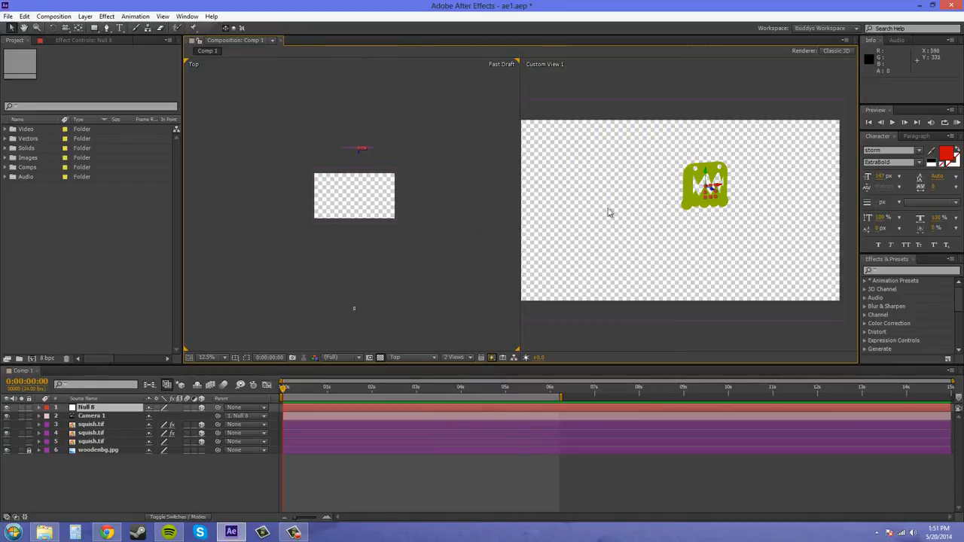
pyautogui.click(560, 261)
pyautogui.click(426, 358)
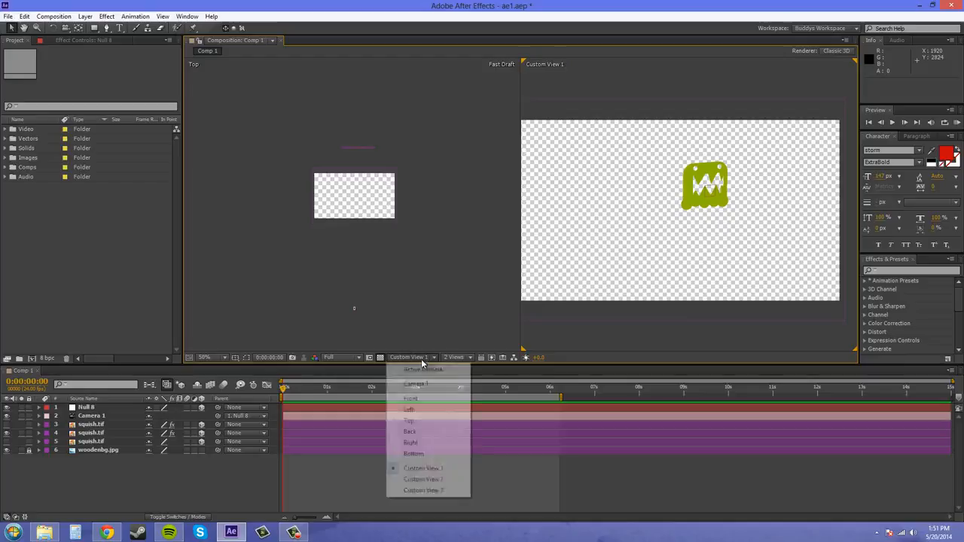
pyautogui.click(420, 377)
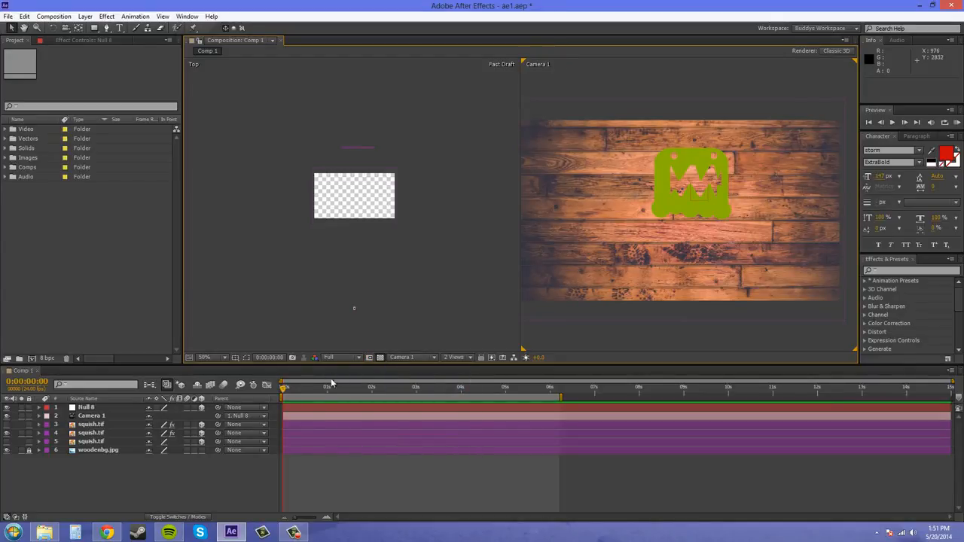
# - Reveal the null's rotation properties and rotate it around Y to 1x+359°
pyautogui.click(92, 407)
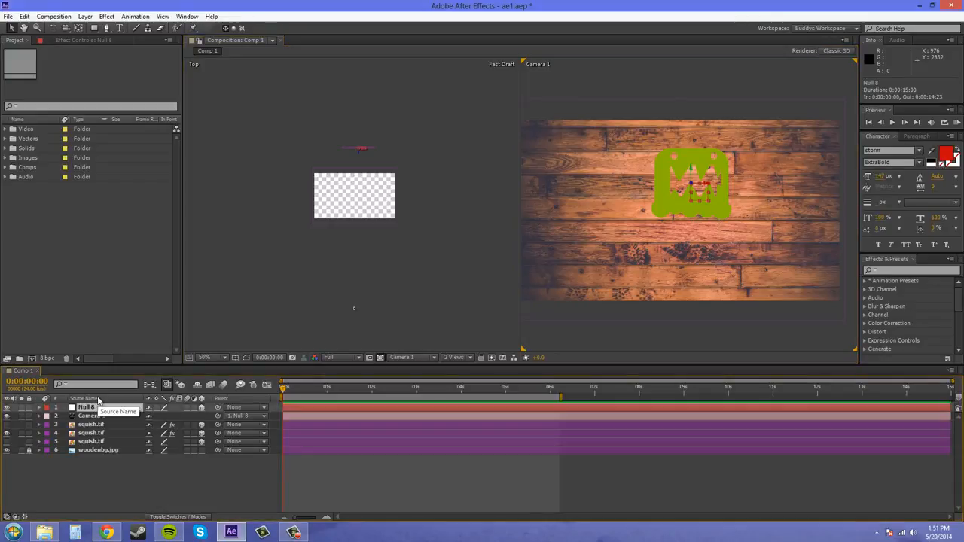
pyautogui.press('r')
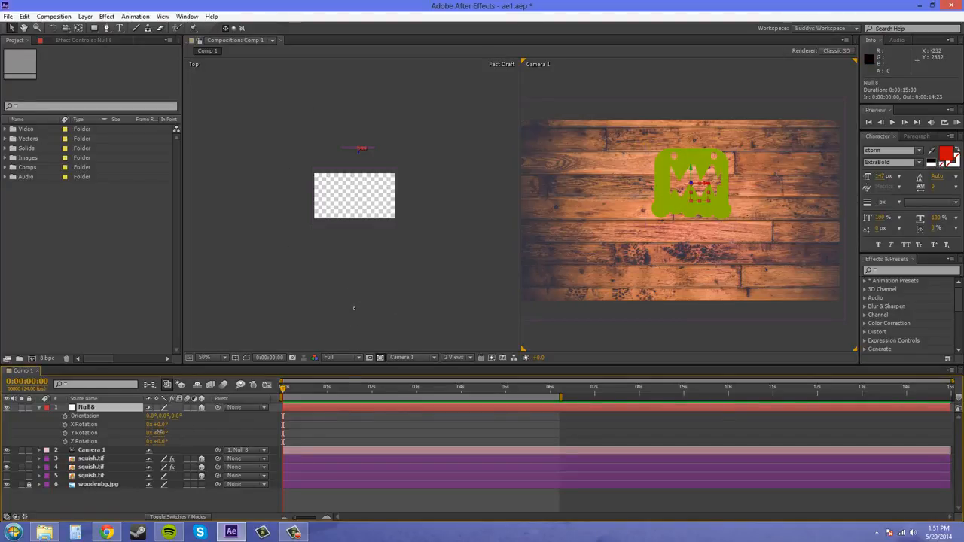
pyautogui.moveTo(164, 430); pyautogui.dragTo(562, 471)
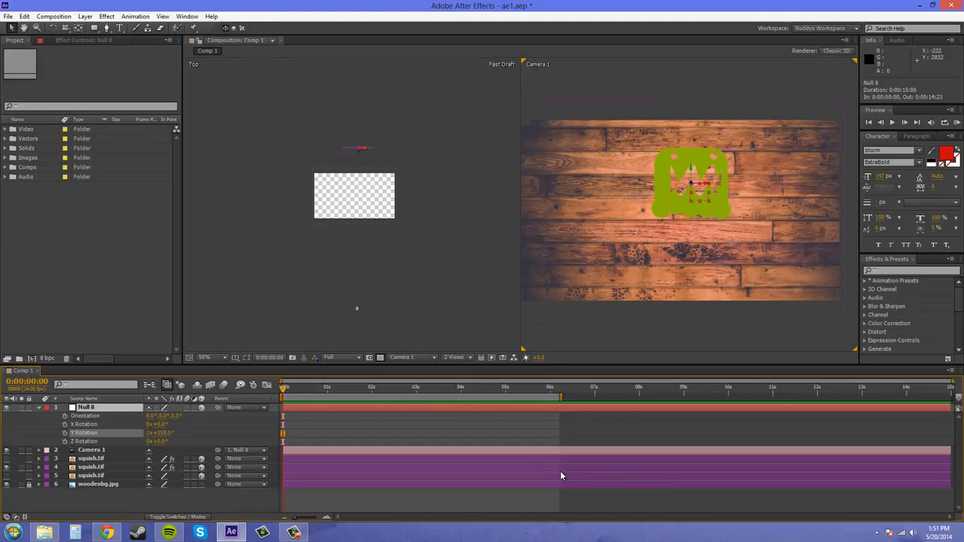
pyautogui.press('Return')
# - Keyframe the null's Y Rotation at the composition start and set it to 3x+28° at 0:00:02:23
pyautogui.click(65, 434)
pyautogui.moveTo(283, 391); pyautogui.dragTo(414, 396)
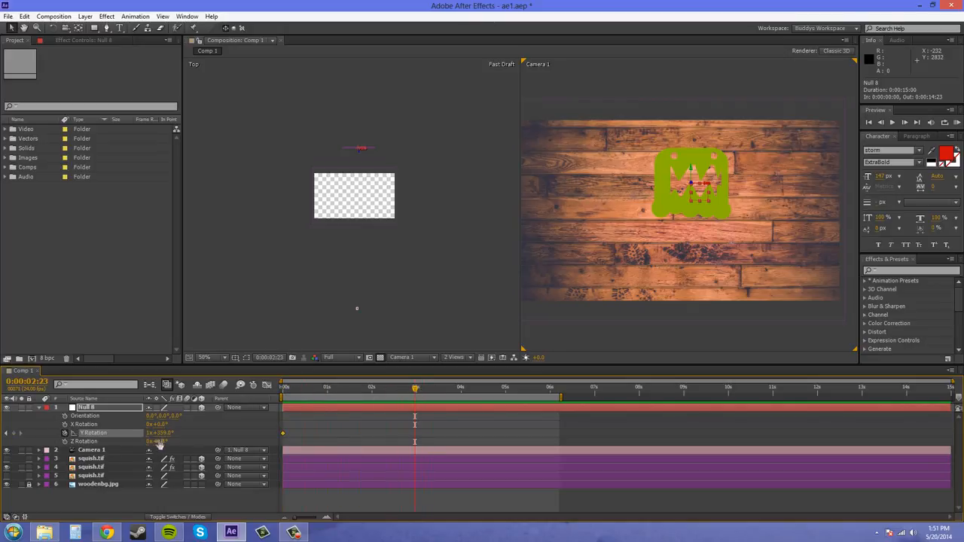
pyautogui.moveTo(167, 432); pyautogui.dragTo(384, 455)
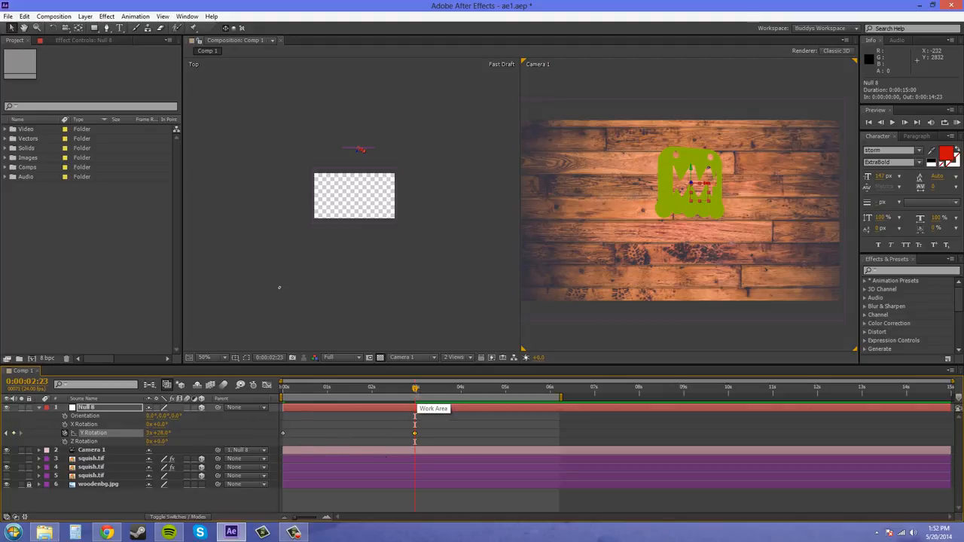
# - Keyframe the null's Z Rotation at the composition start and set it to 7° at 0:00:01:00
pyautogui.moveTo(415, 399); pyautogui.dragTo(252, 409)
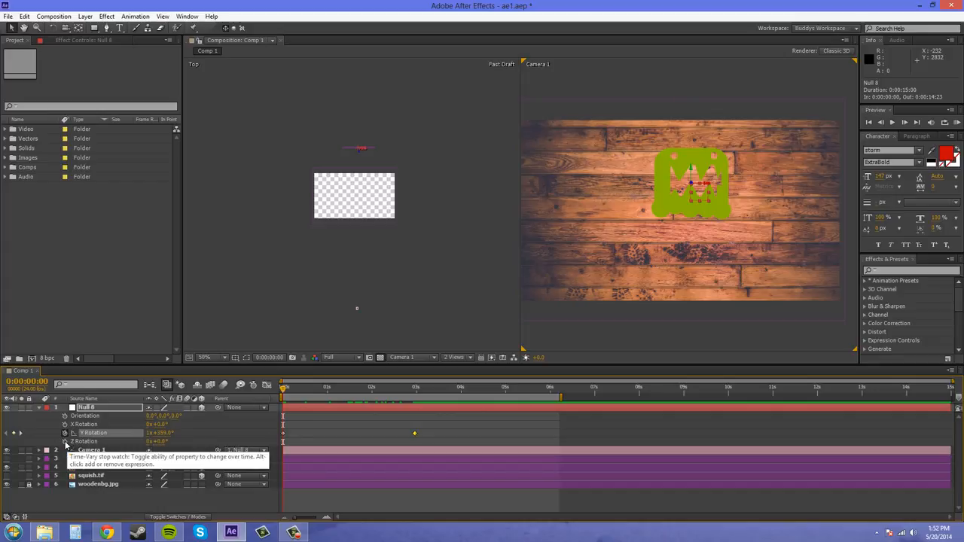
pyautogui.click(65, 443)
pyautogui.click(313, 390)
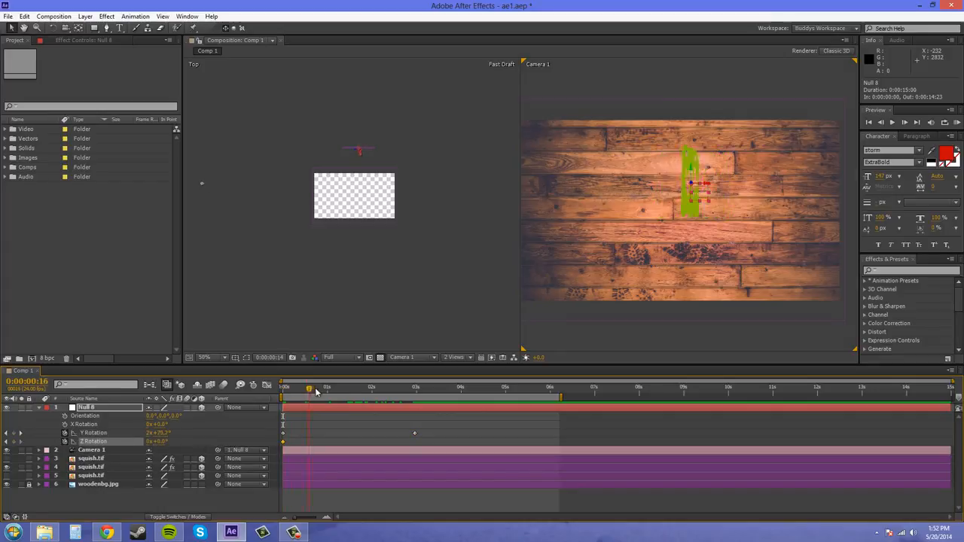
pyautogui.moveTo(317, 390); pyautogui.dragTo(327, 390)
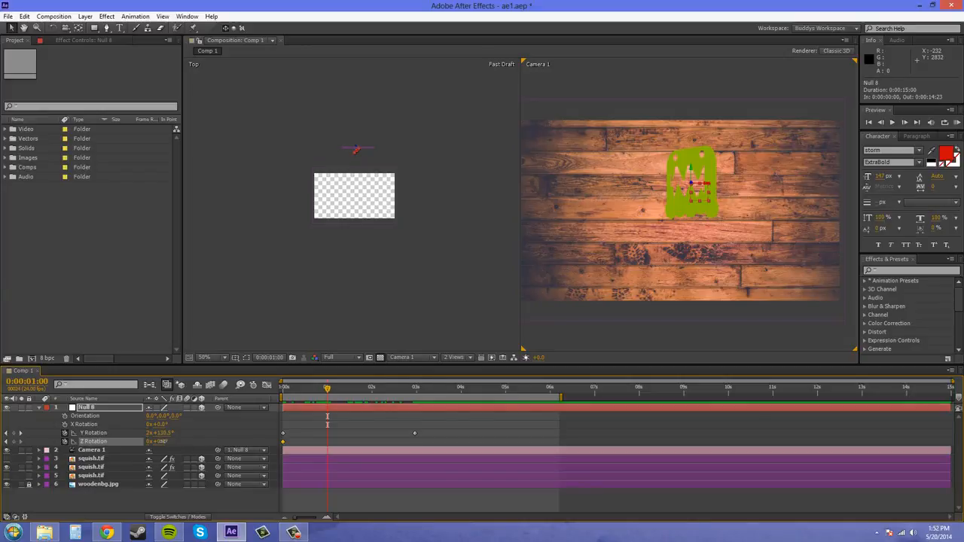
pyautogui.moveTo(164, 441); pyautogui.dragTo(168, 443)
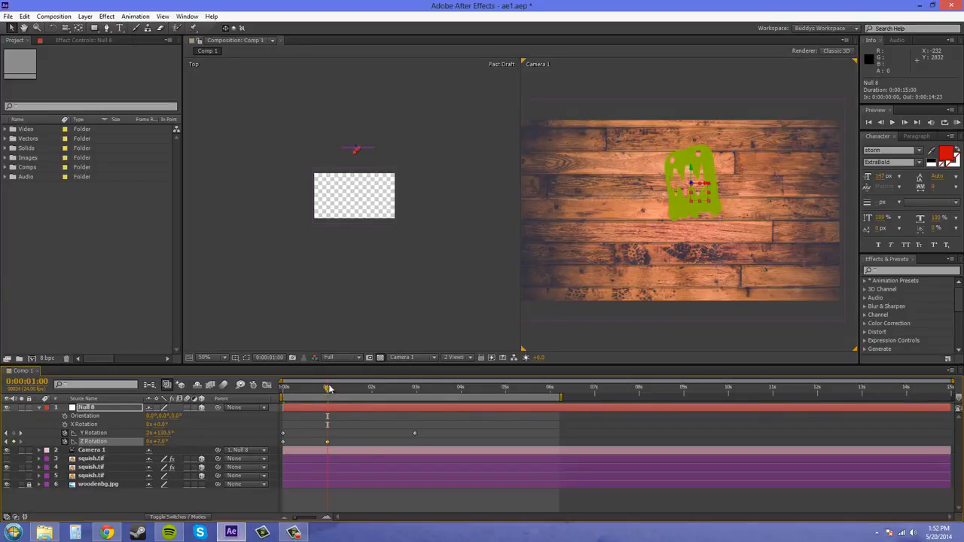
# - Add Z Rotation keyframes to the null of 1° at 0:00:02:00 and 0° at 0:00:02:23
pyautogui.moveTo(328, 389); pyautogui.dragTo(371, 390)
pyautogui.moveTo(162, 444); pyautogui.dragTo(167, 444)
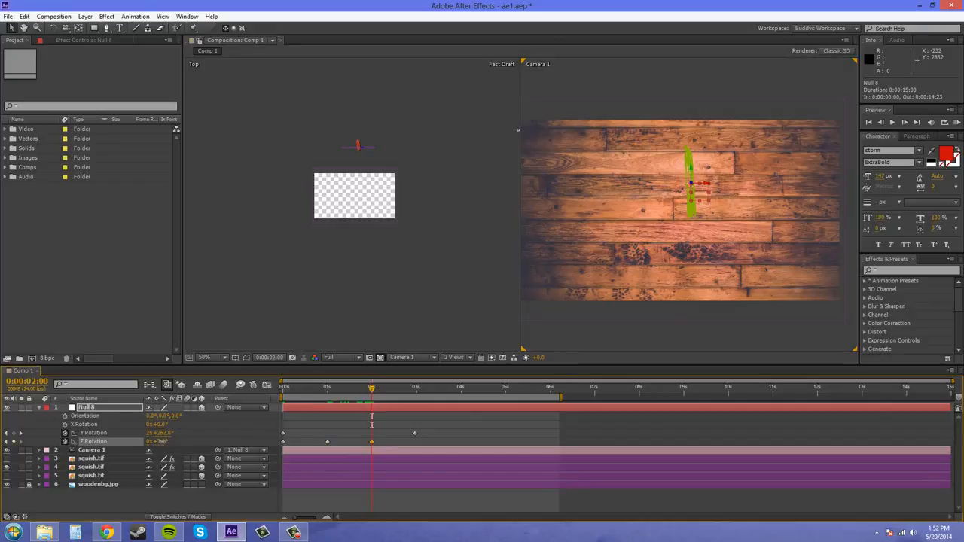
pyautogui.moveTo(388, 390); pyautogui.dragTo(415, 392)
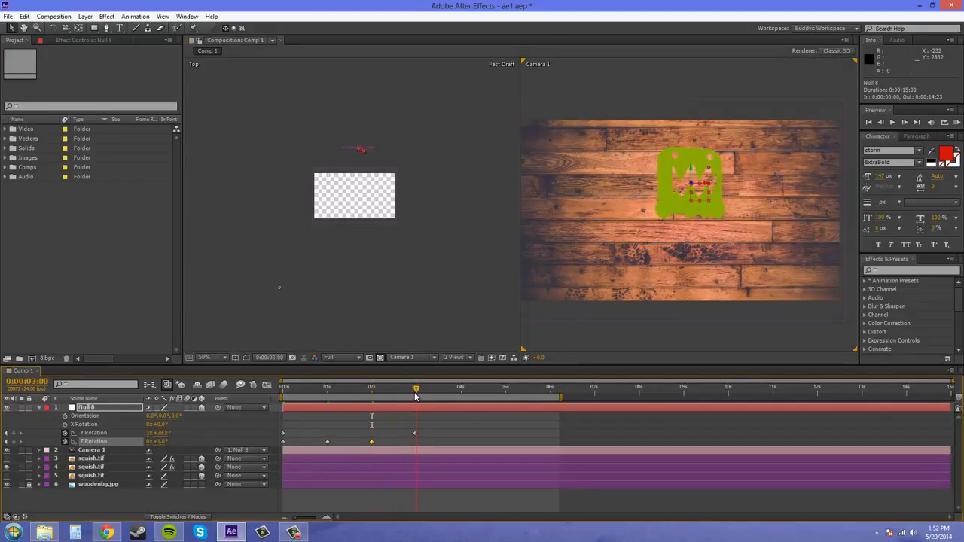
pyautogui.click(161, 442)
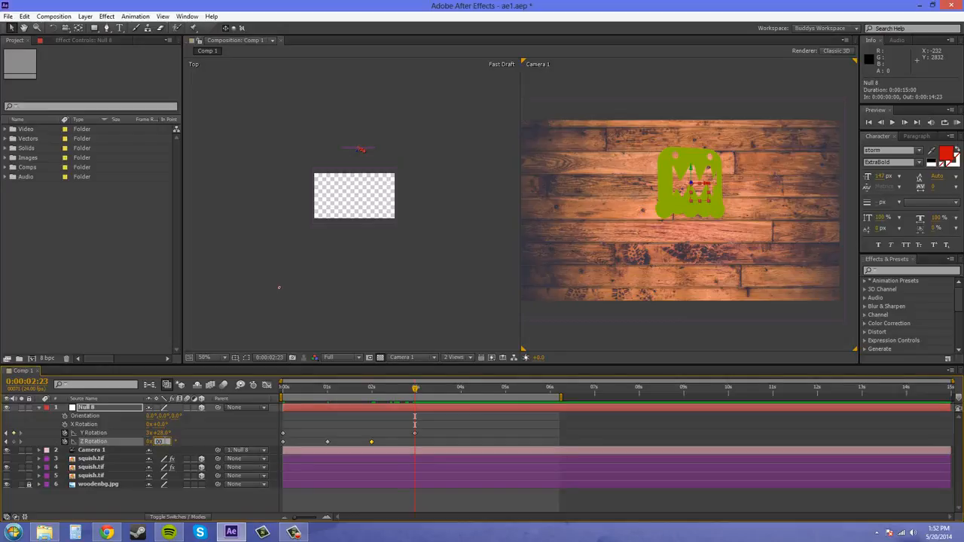
pyautogui.write('0')
pyautogui.press('Return')
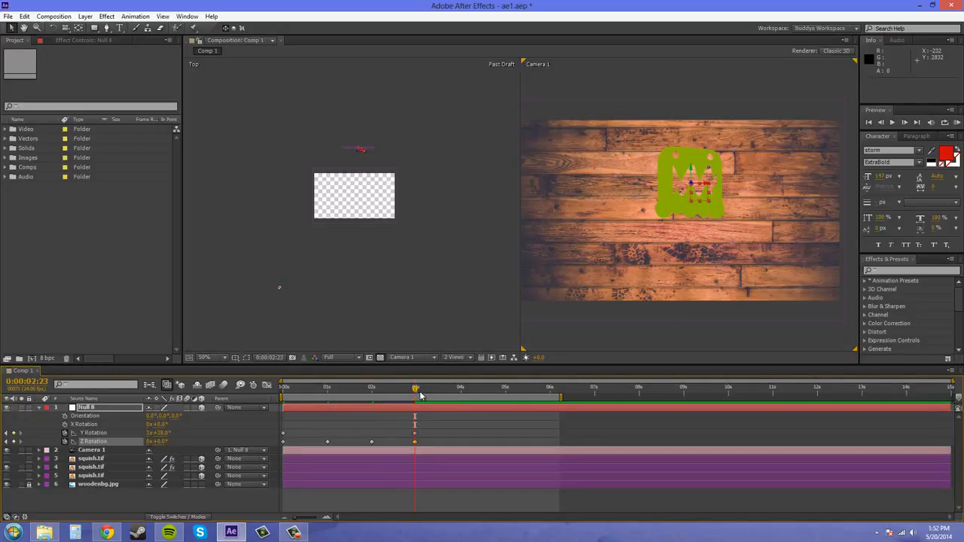
# - Start a RAM preview of the camera orbit animation from the composition start
pyautogui.click(956, 122)
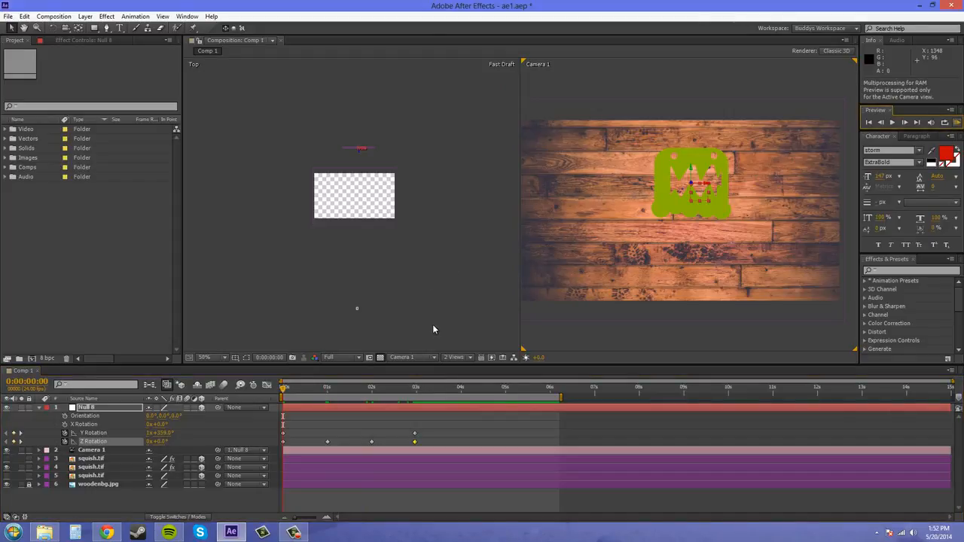